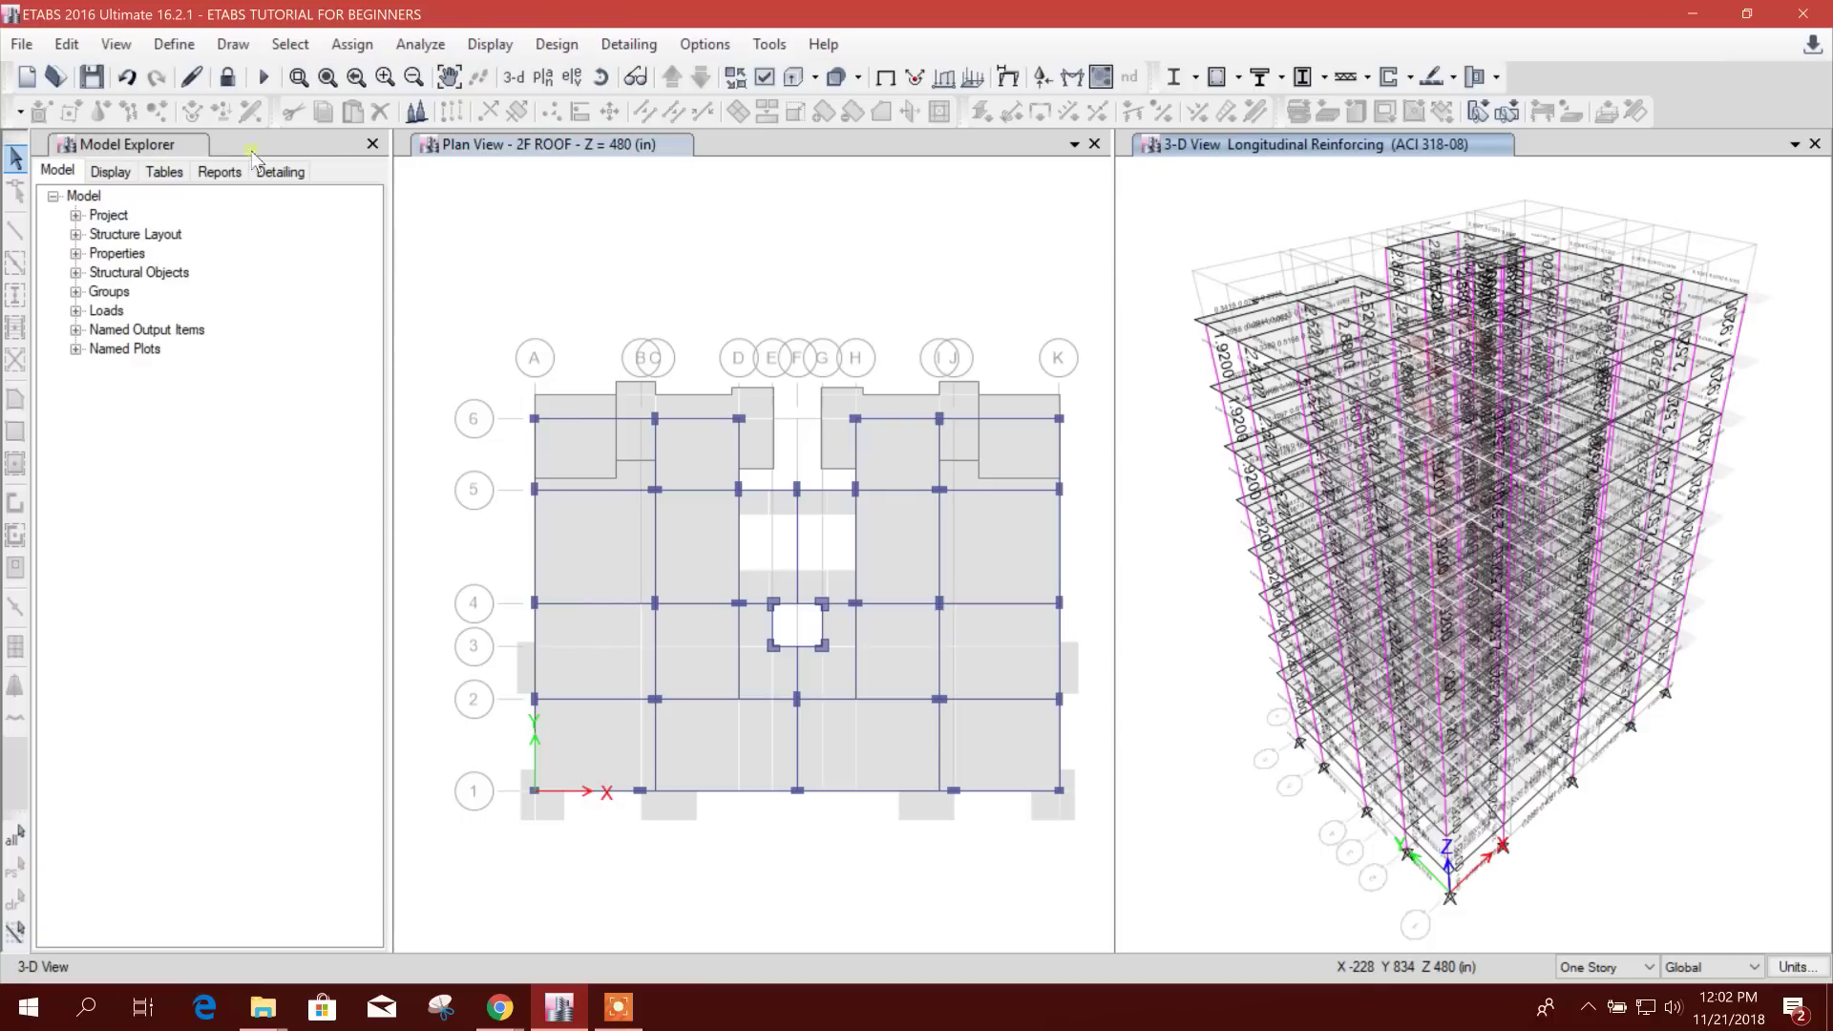
Run CSI Detailing.exe from the CSI-Detailing folder as administrator
click(263, 1008)
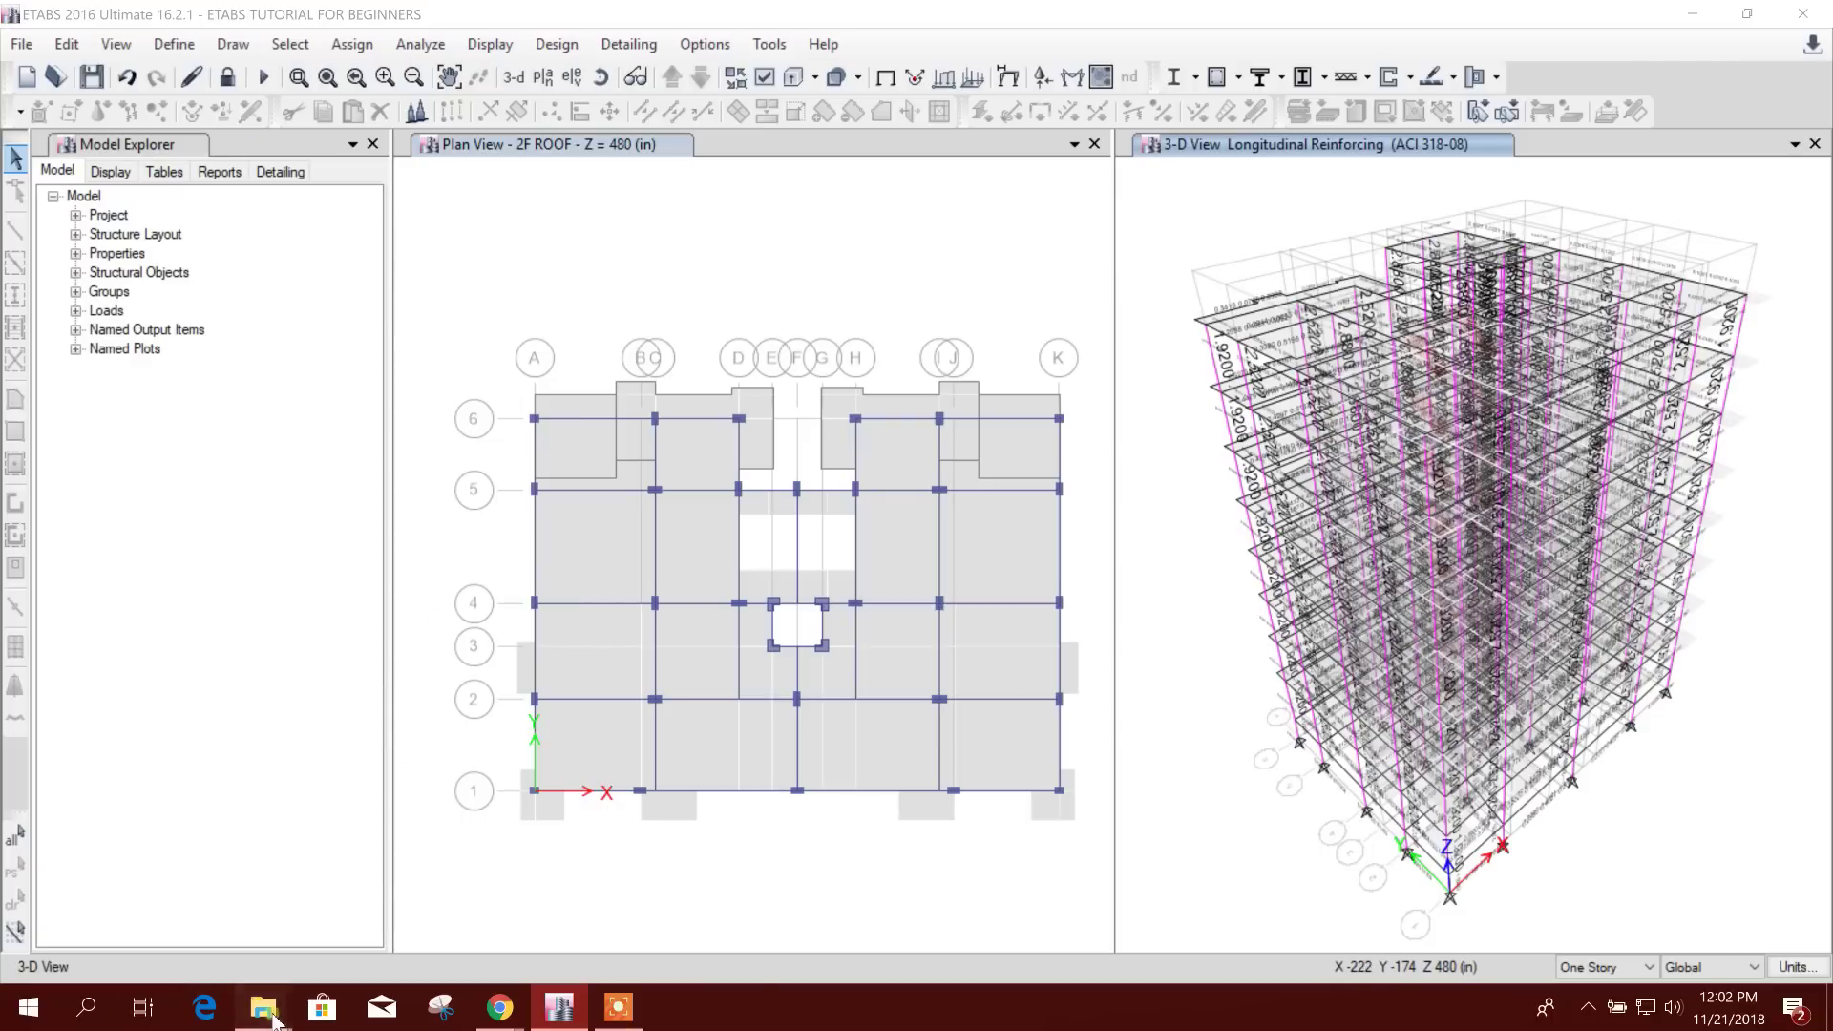
click(382, 928)
right_click(274, 168)
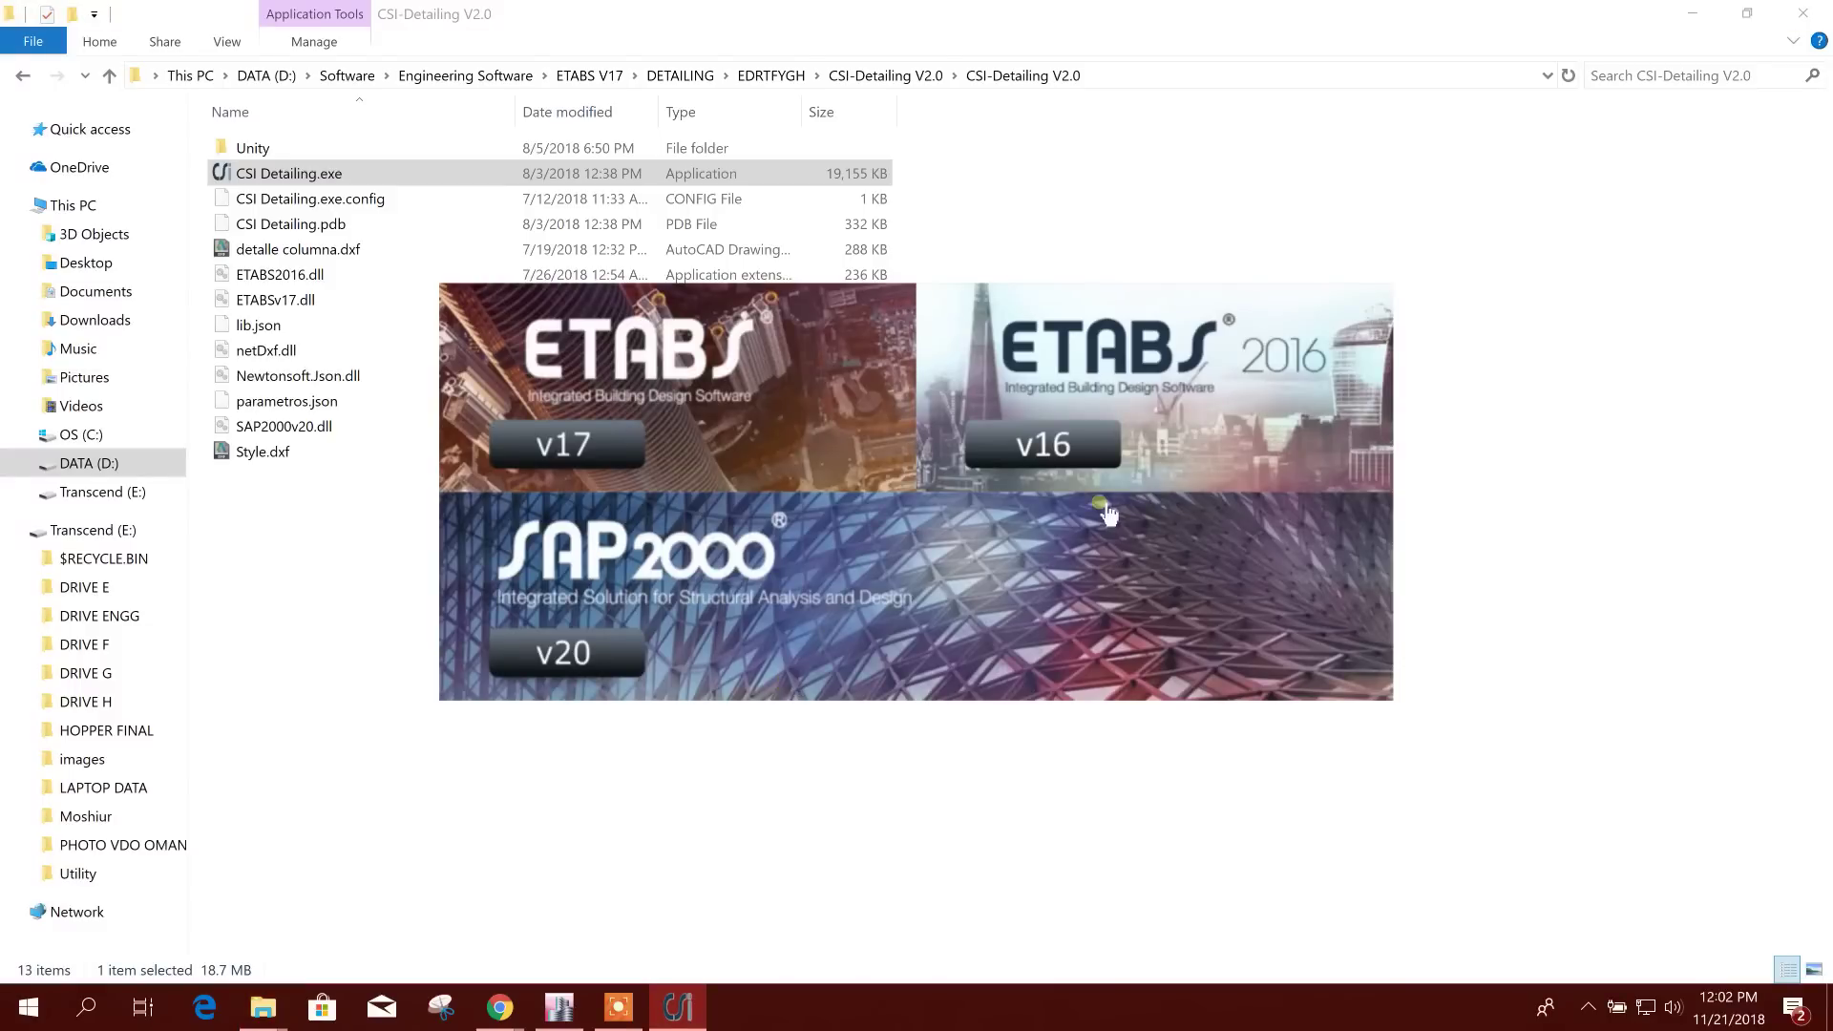
Choose the ETABS v16 version of the detailer and start opening an existing file
click(1096, 477)
click(357, 626)
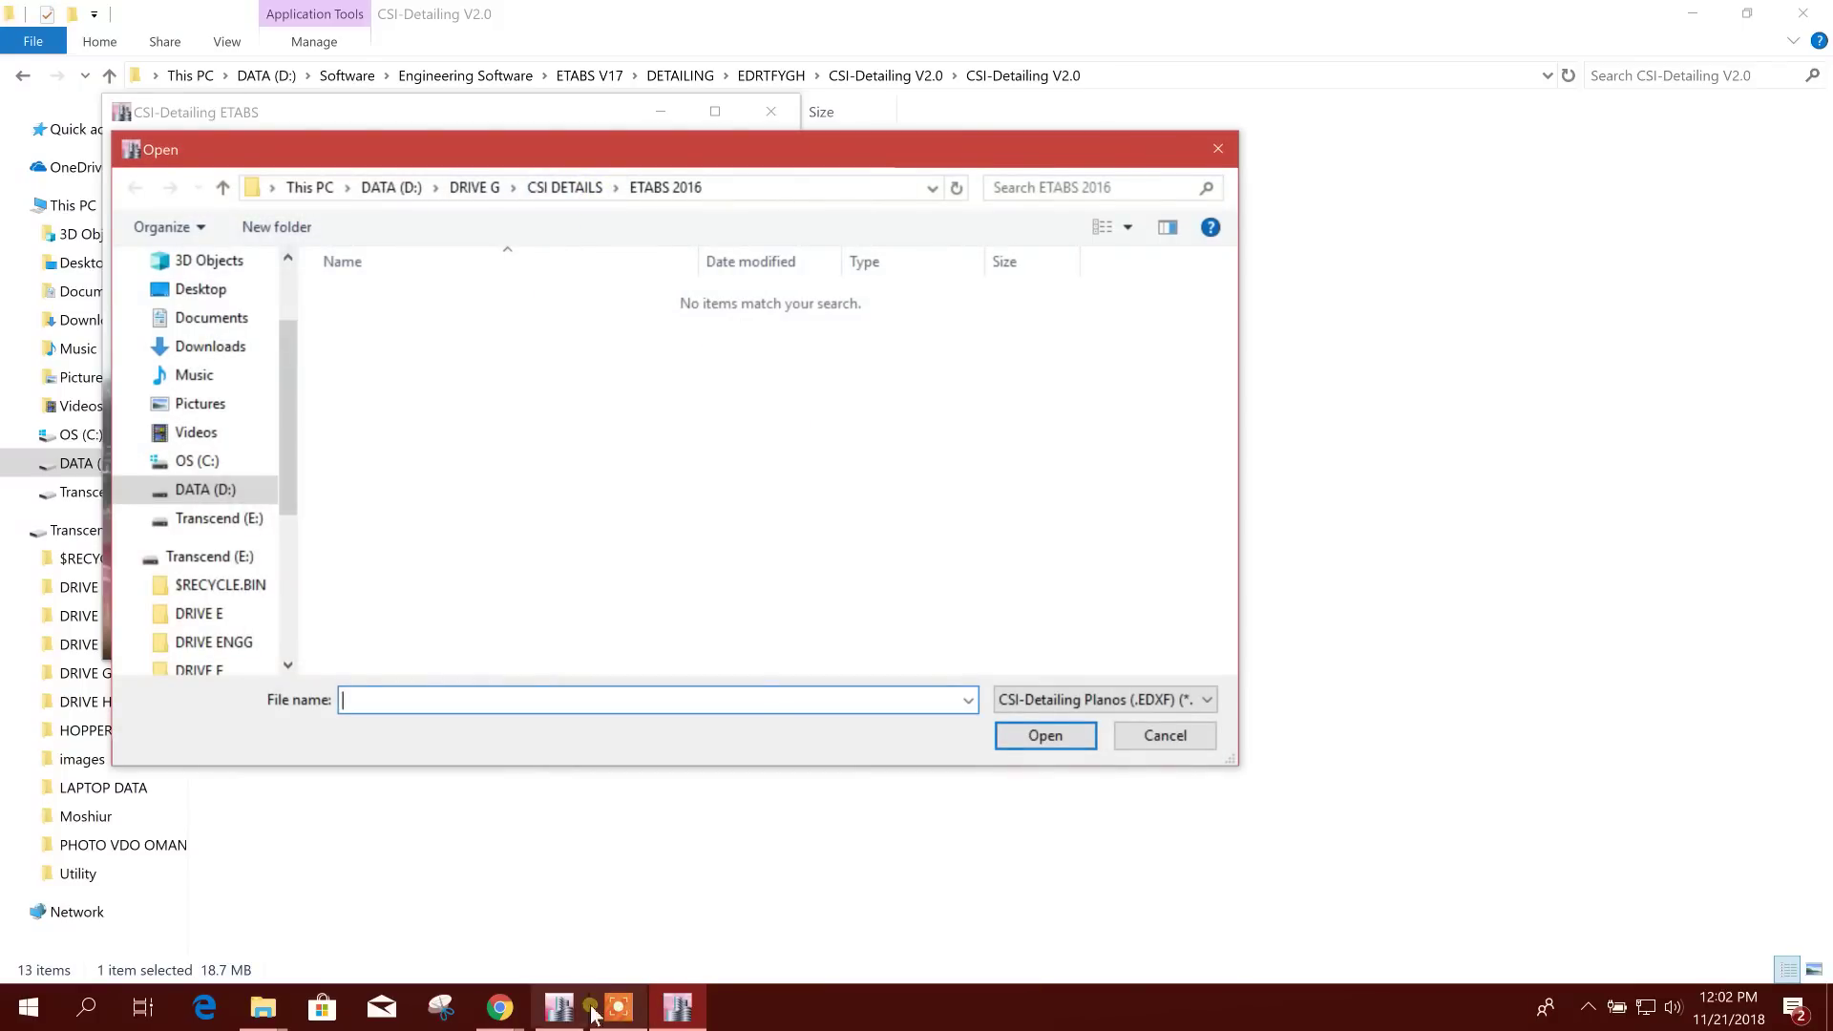
click(561, 1007)
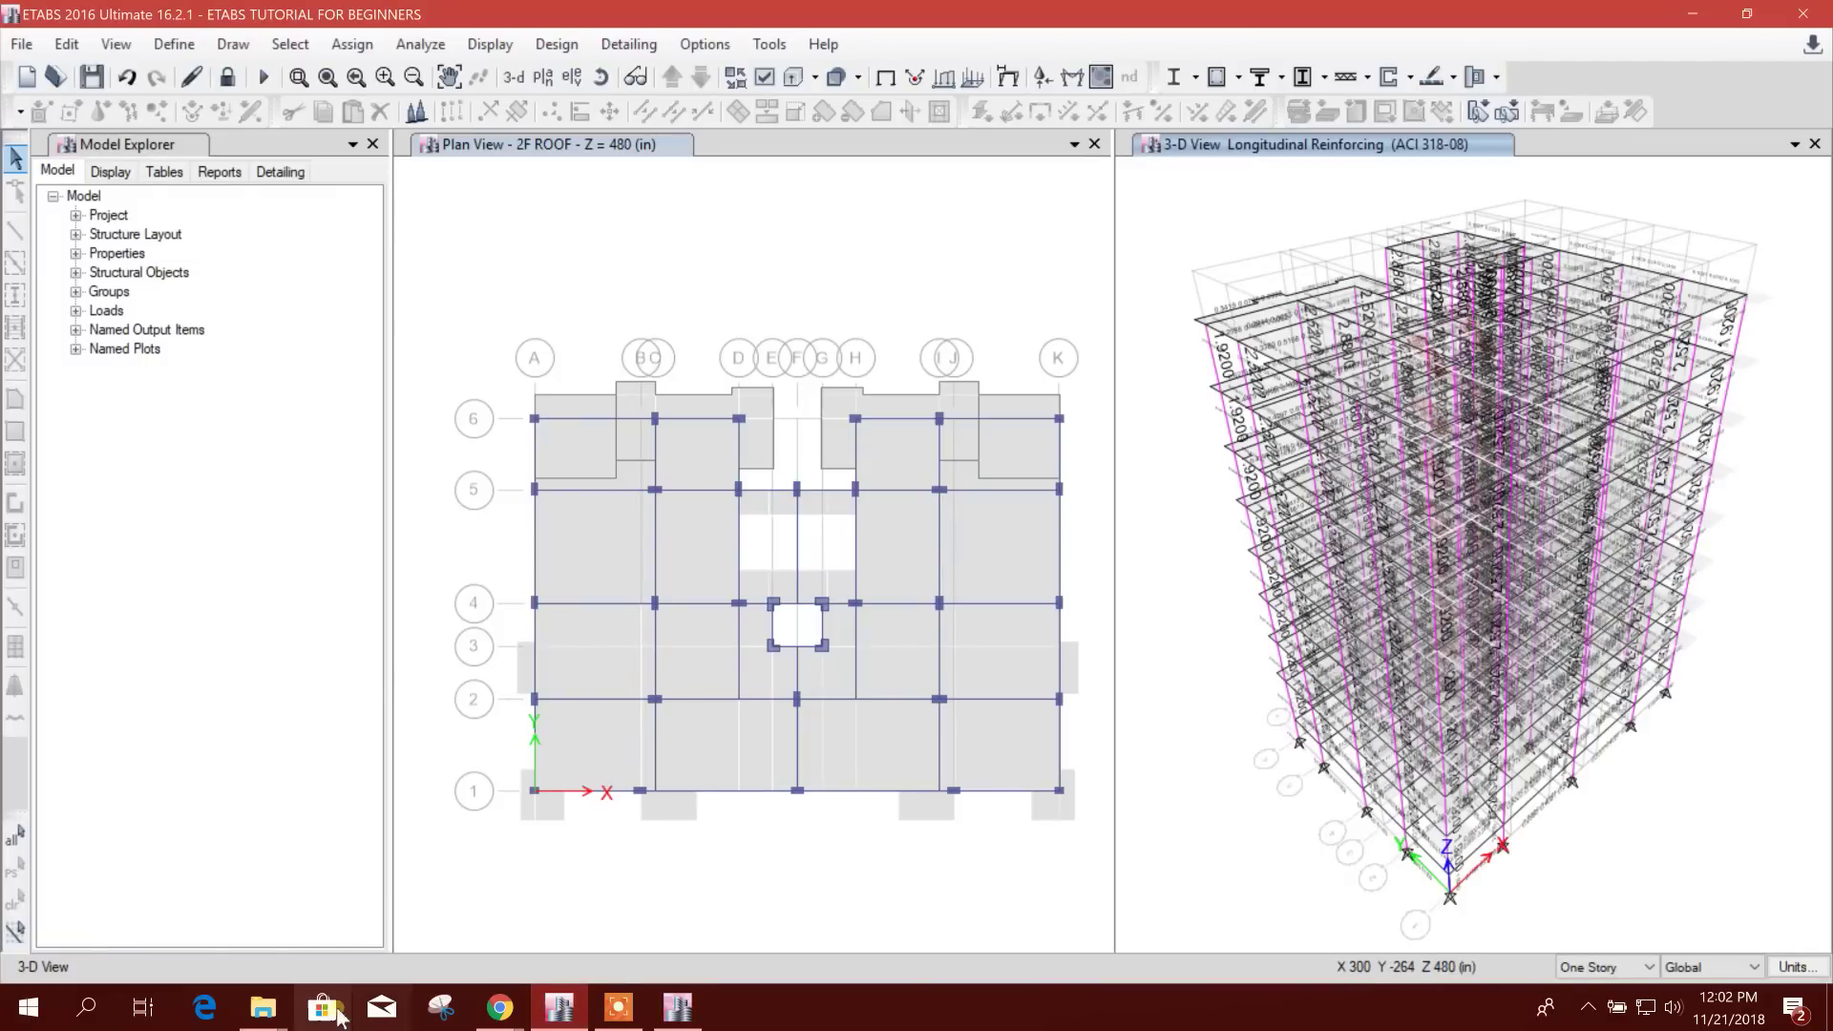
Bring up the ETABS 2016 project folder in File Explorer
mouse_move(264, 1004)
click(441, 921)
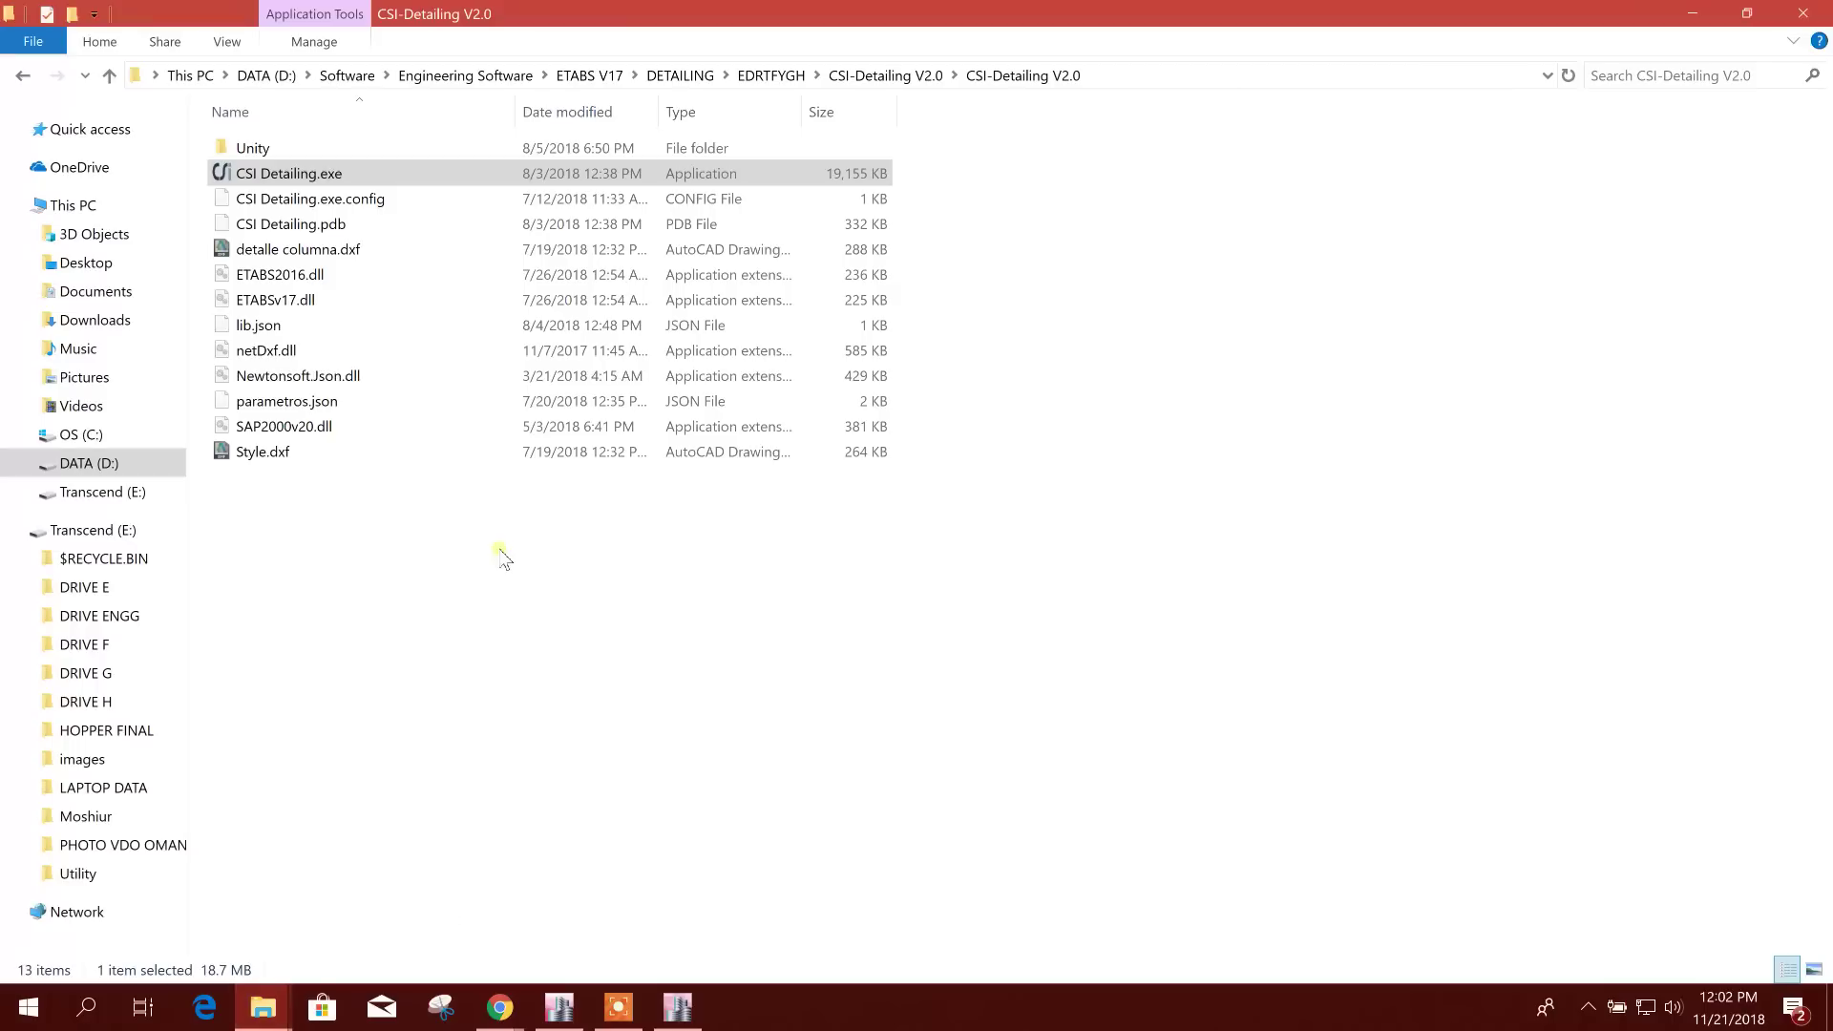
mouse_move(263, 1004)
click(143, 907)
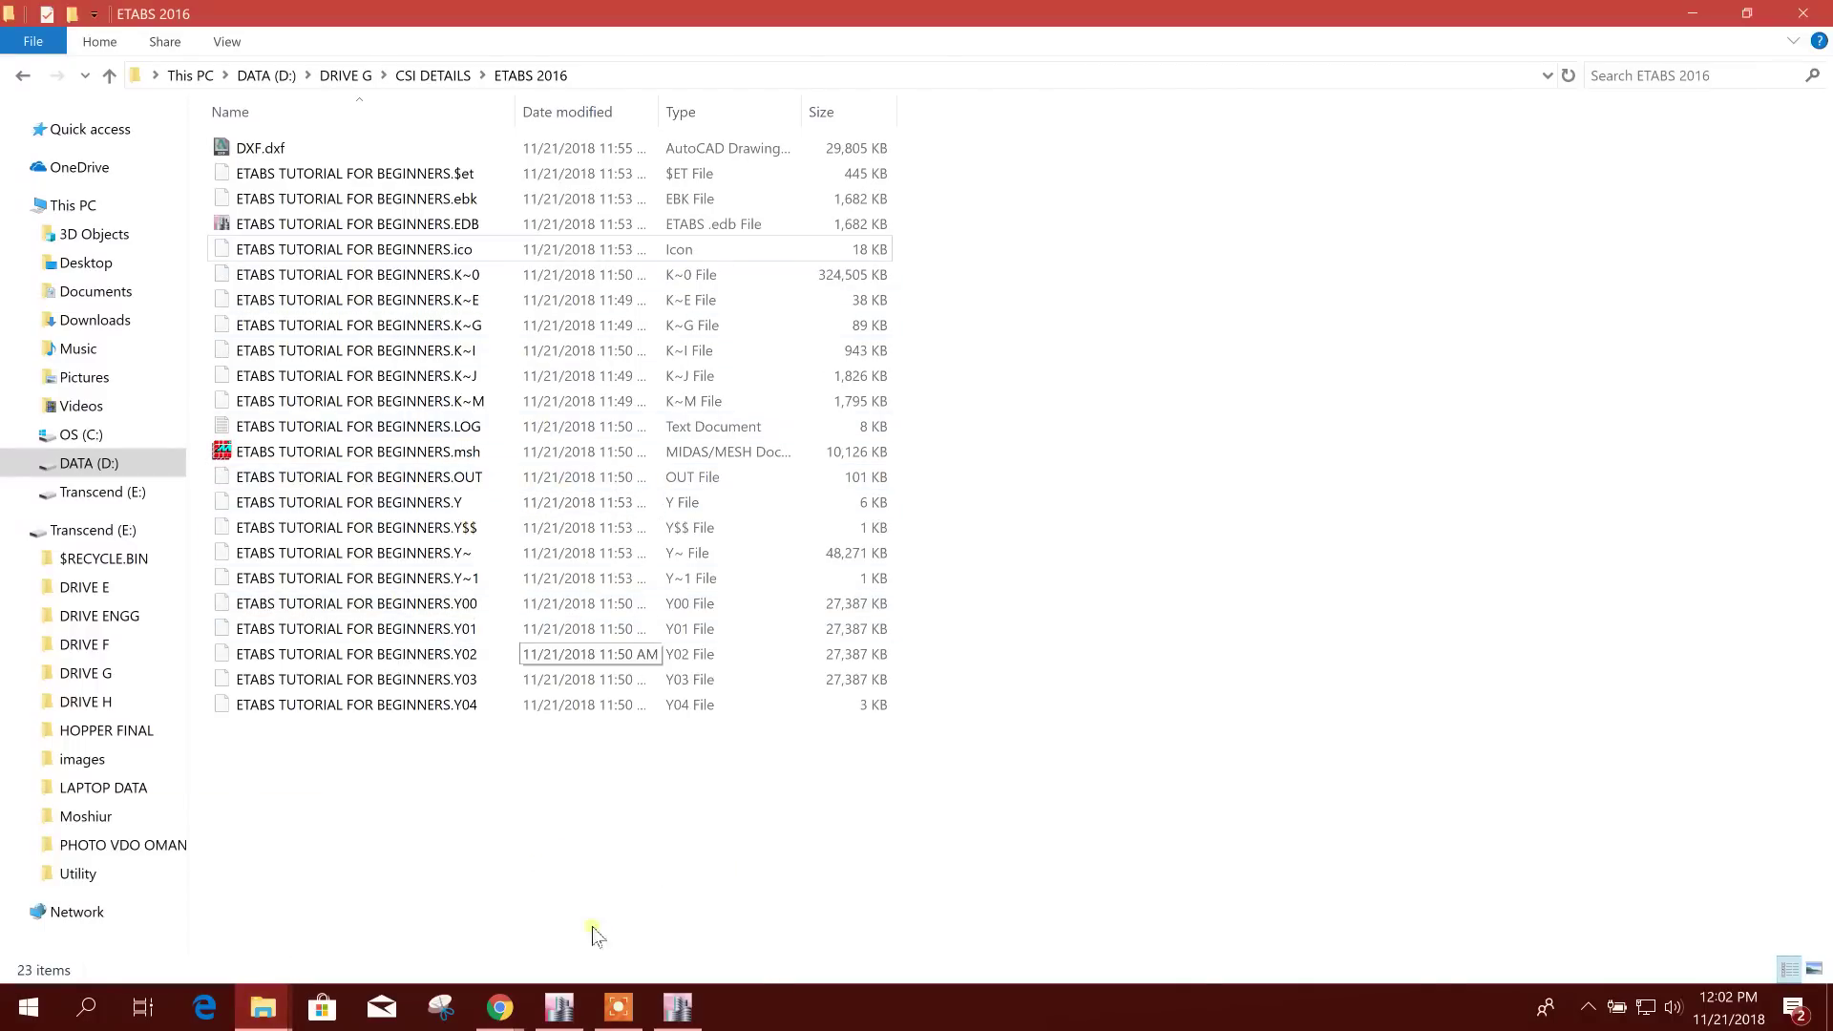
Cancel the detailer's file-open dialog and return to the ETABS 2016 model window
click(678, 1007)
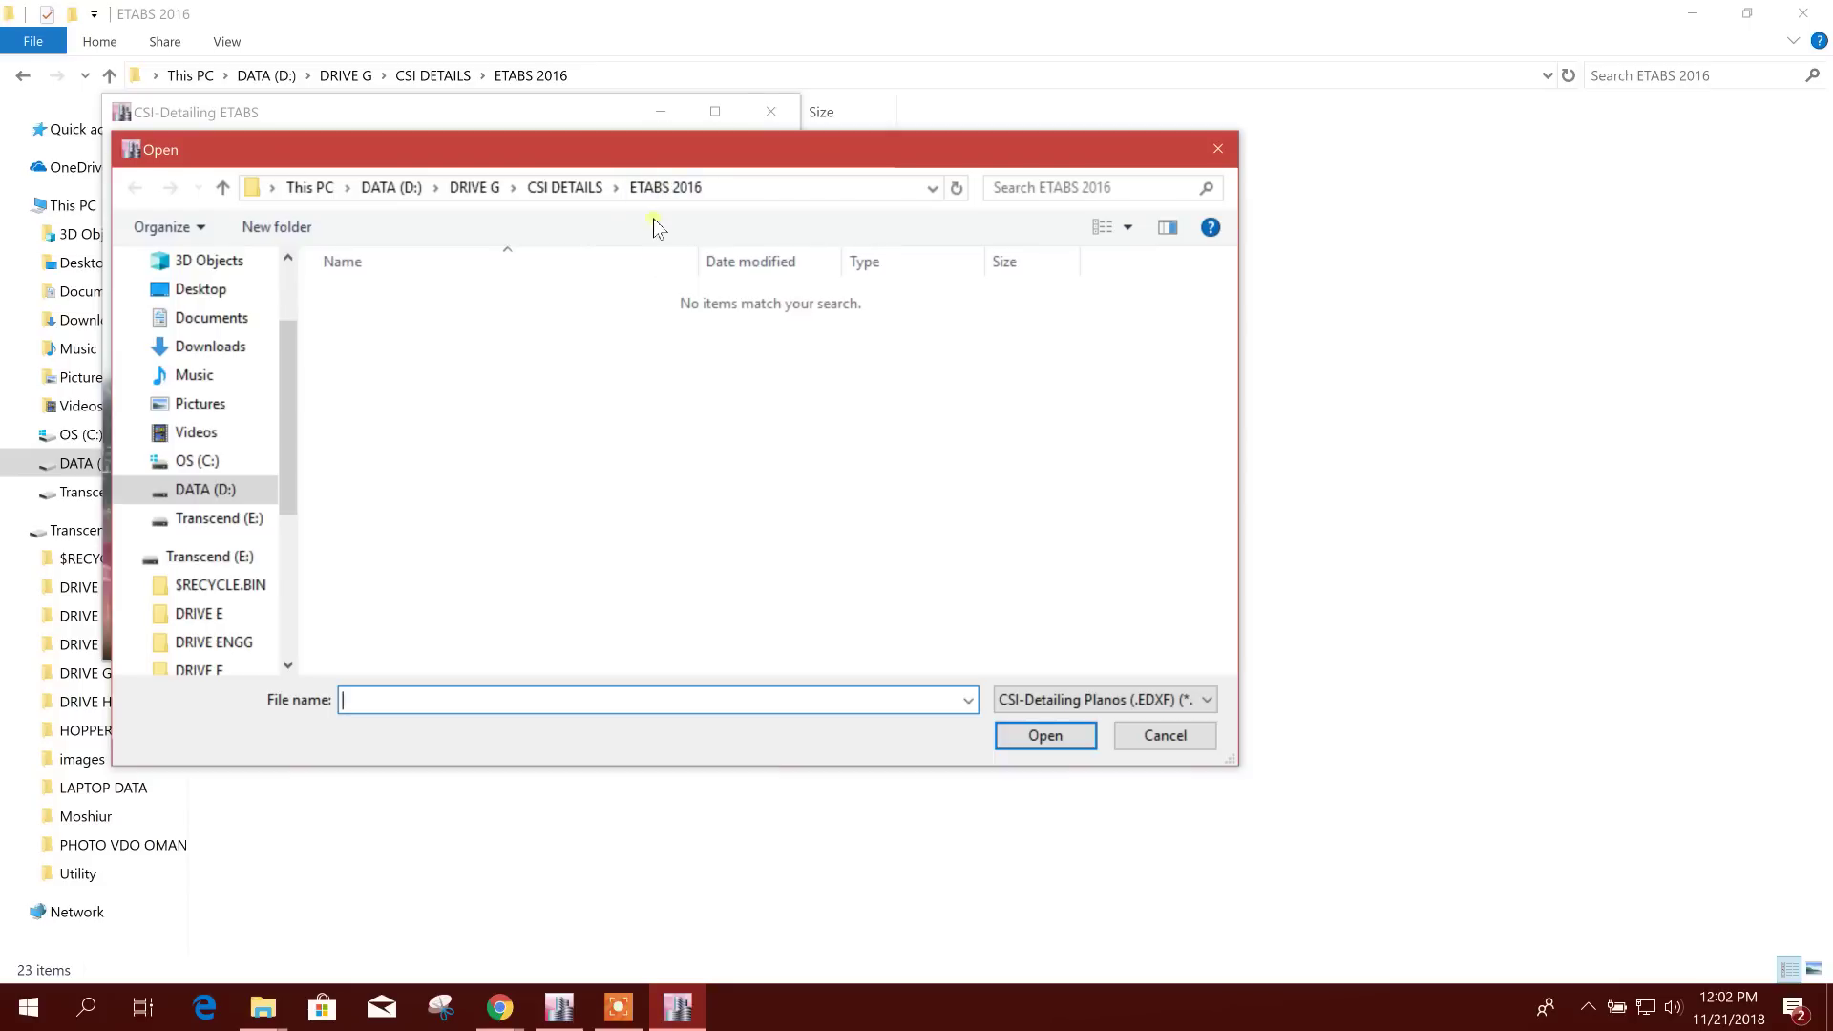
click(1163, 737)
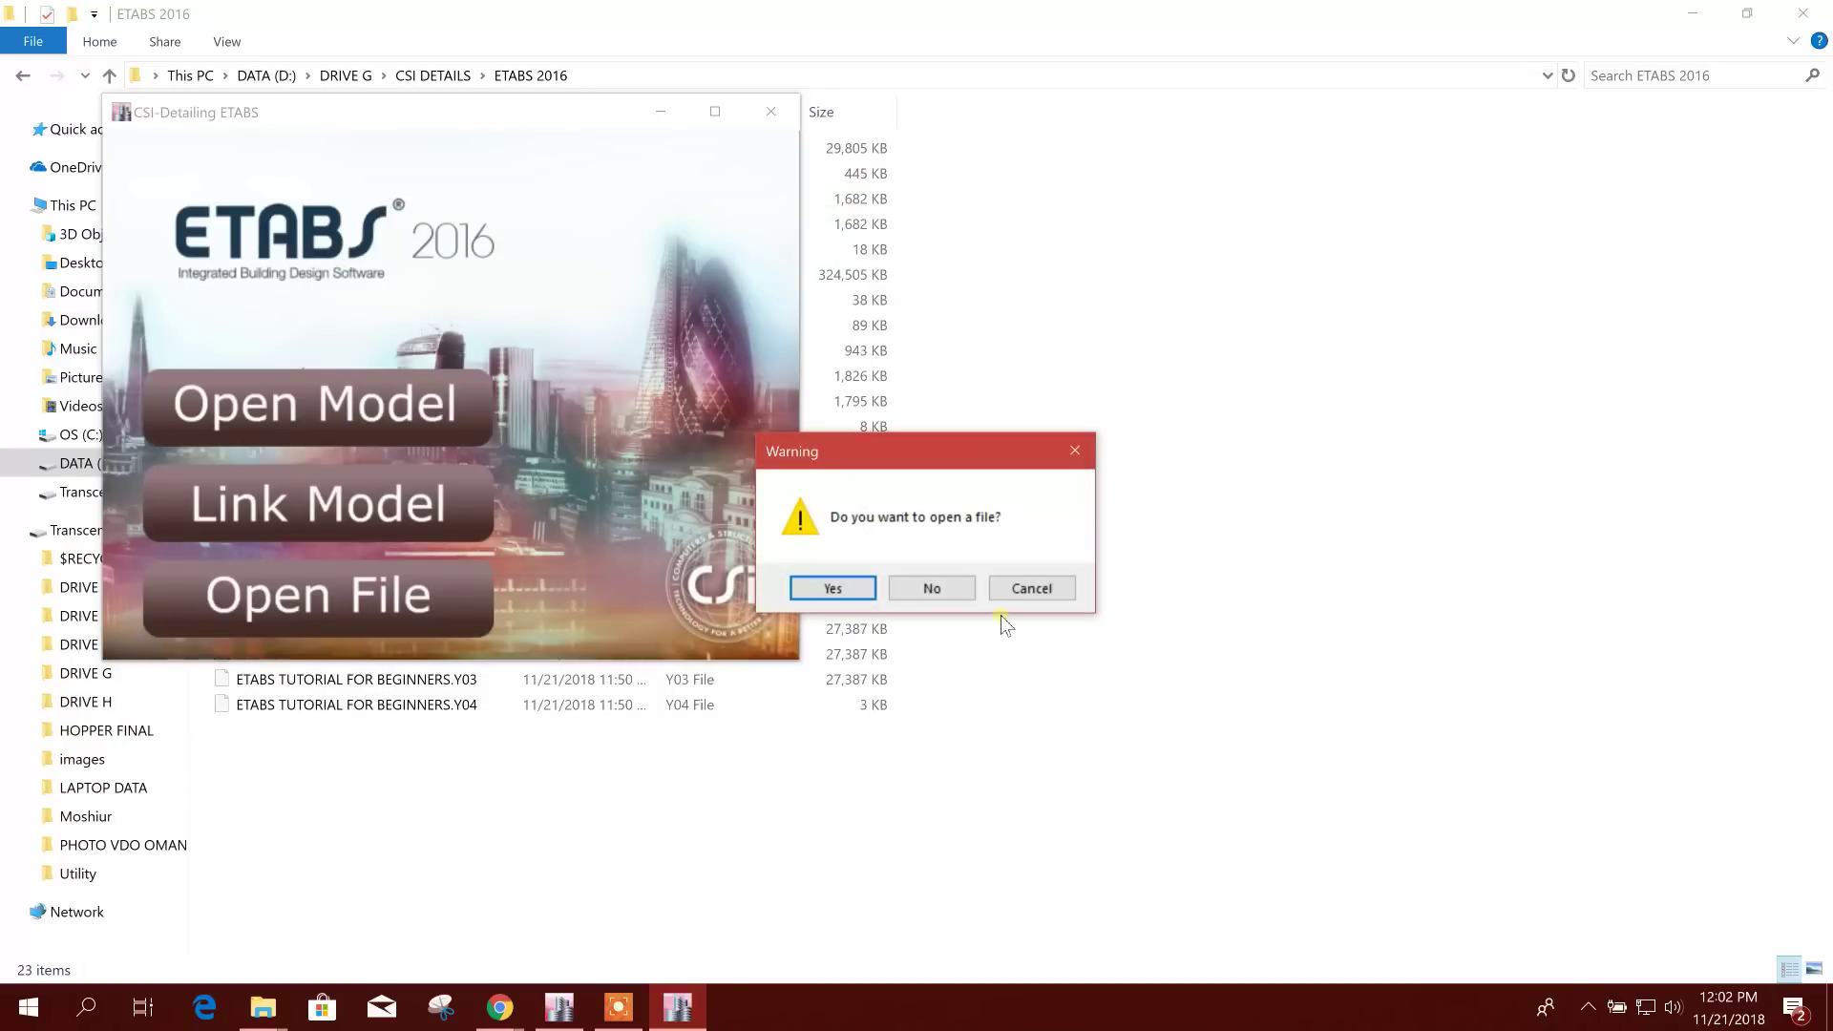
click(1048, 591)
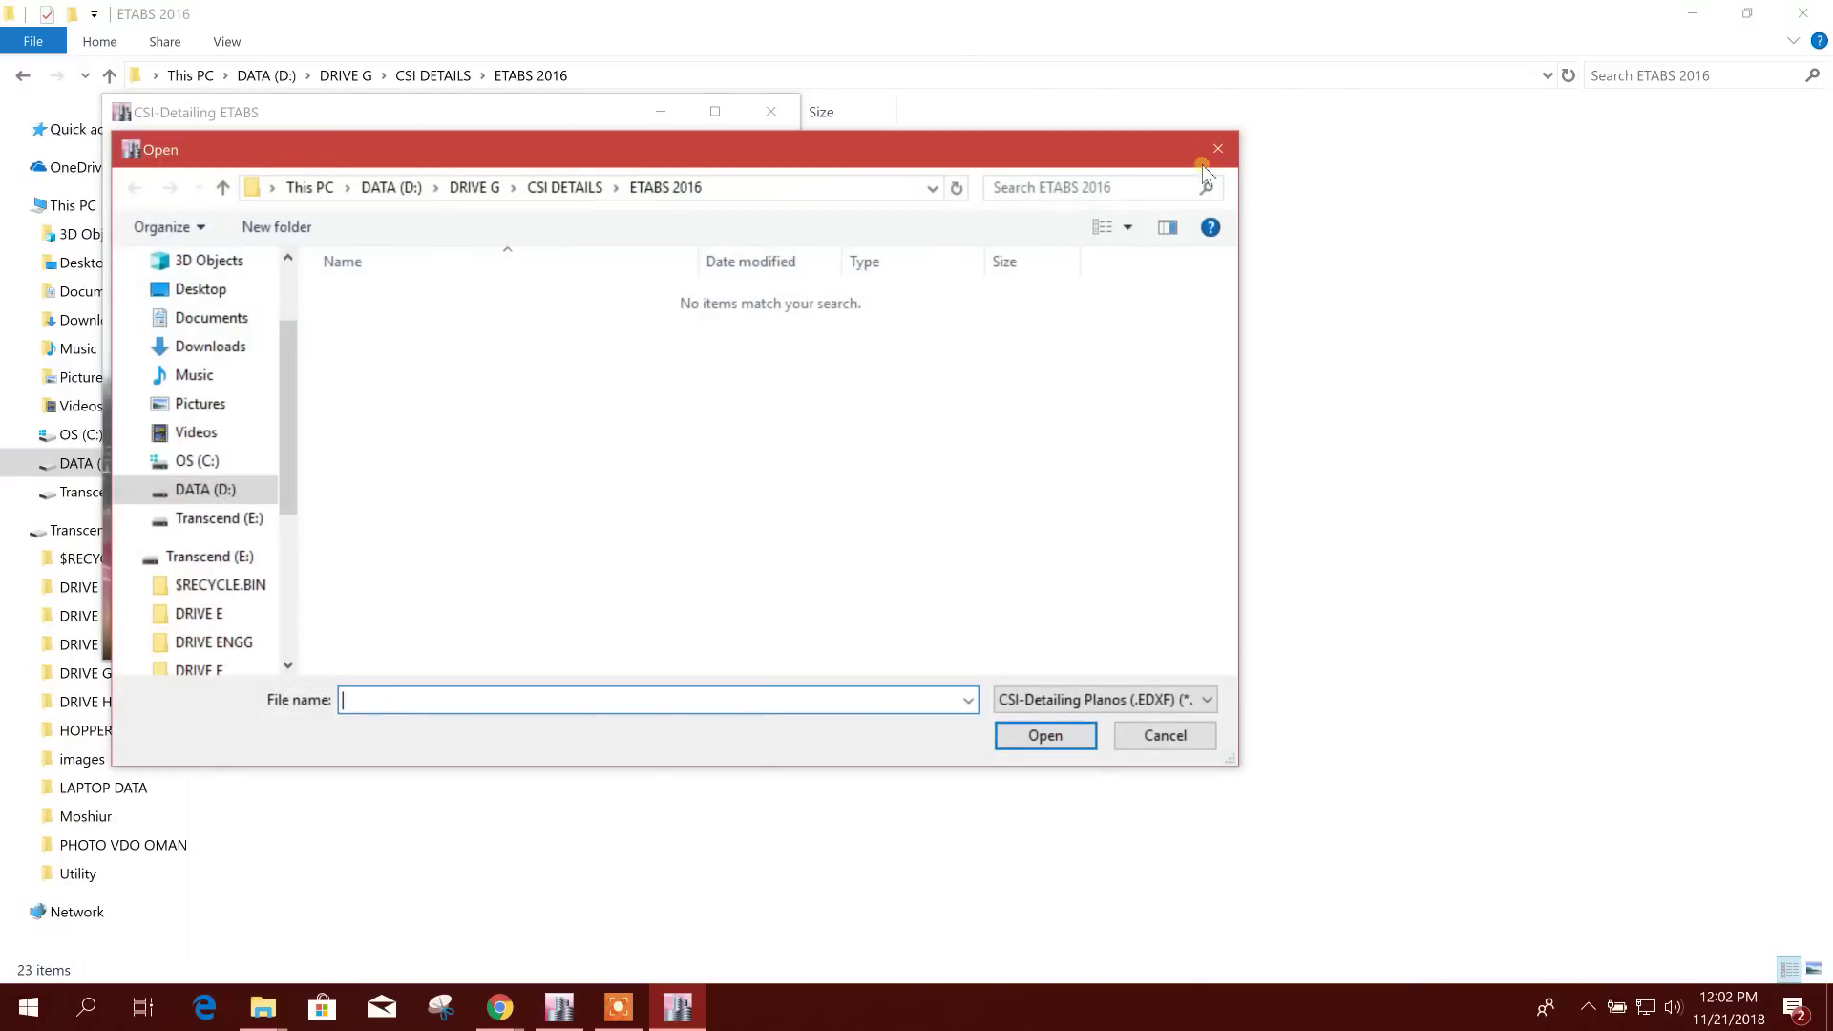
click(1212, 158)
click(932, 589)
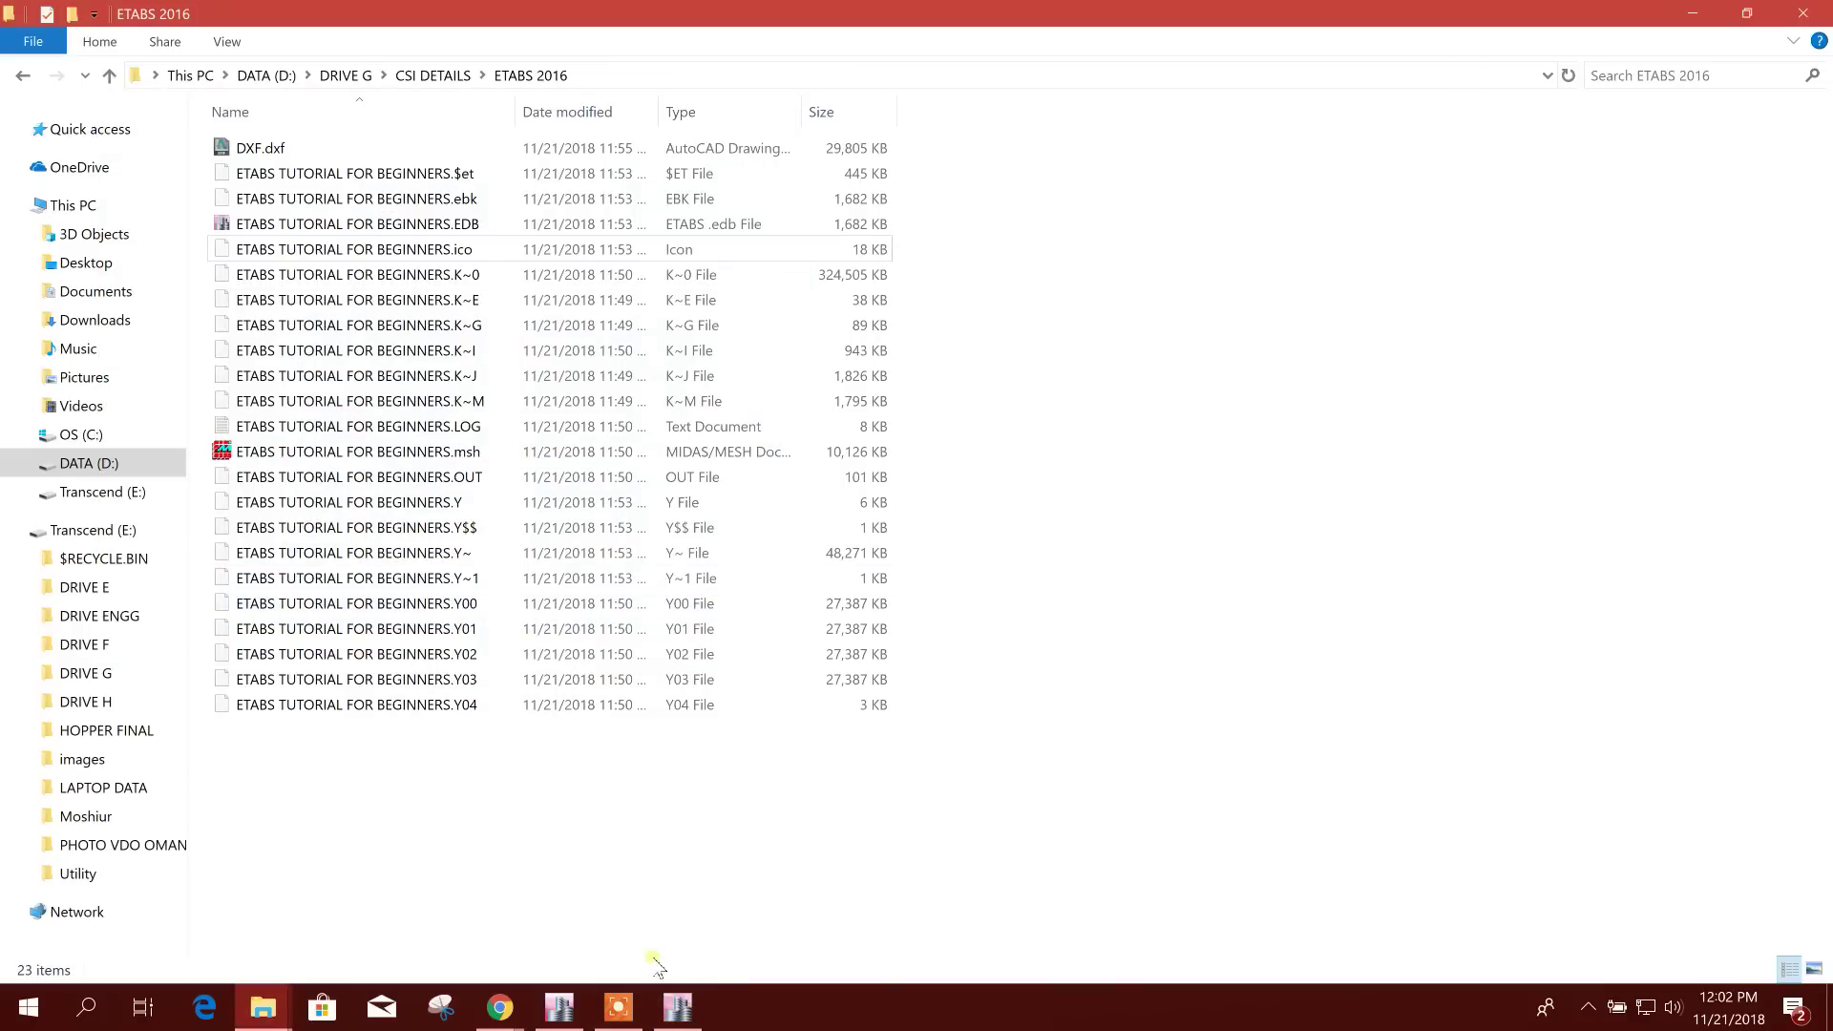
click(678, 1007)
click(560, 1007)
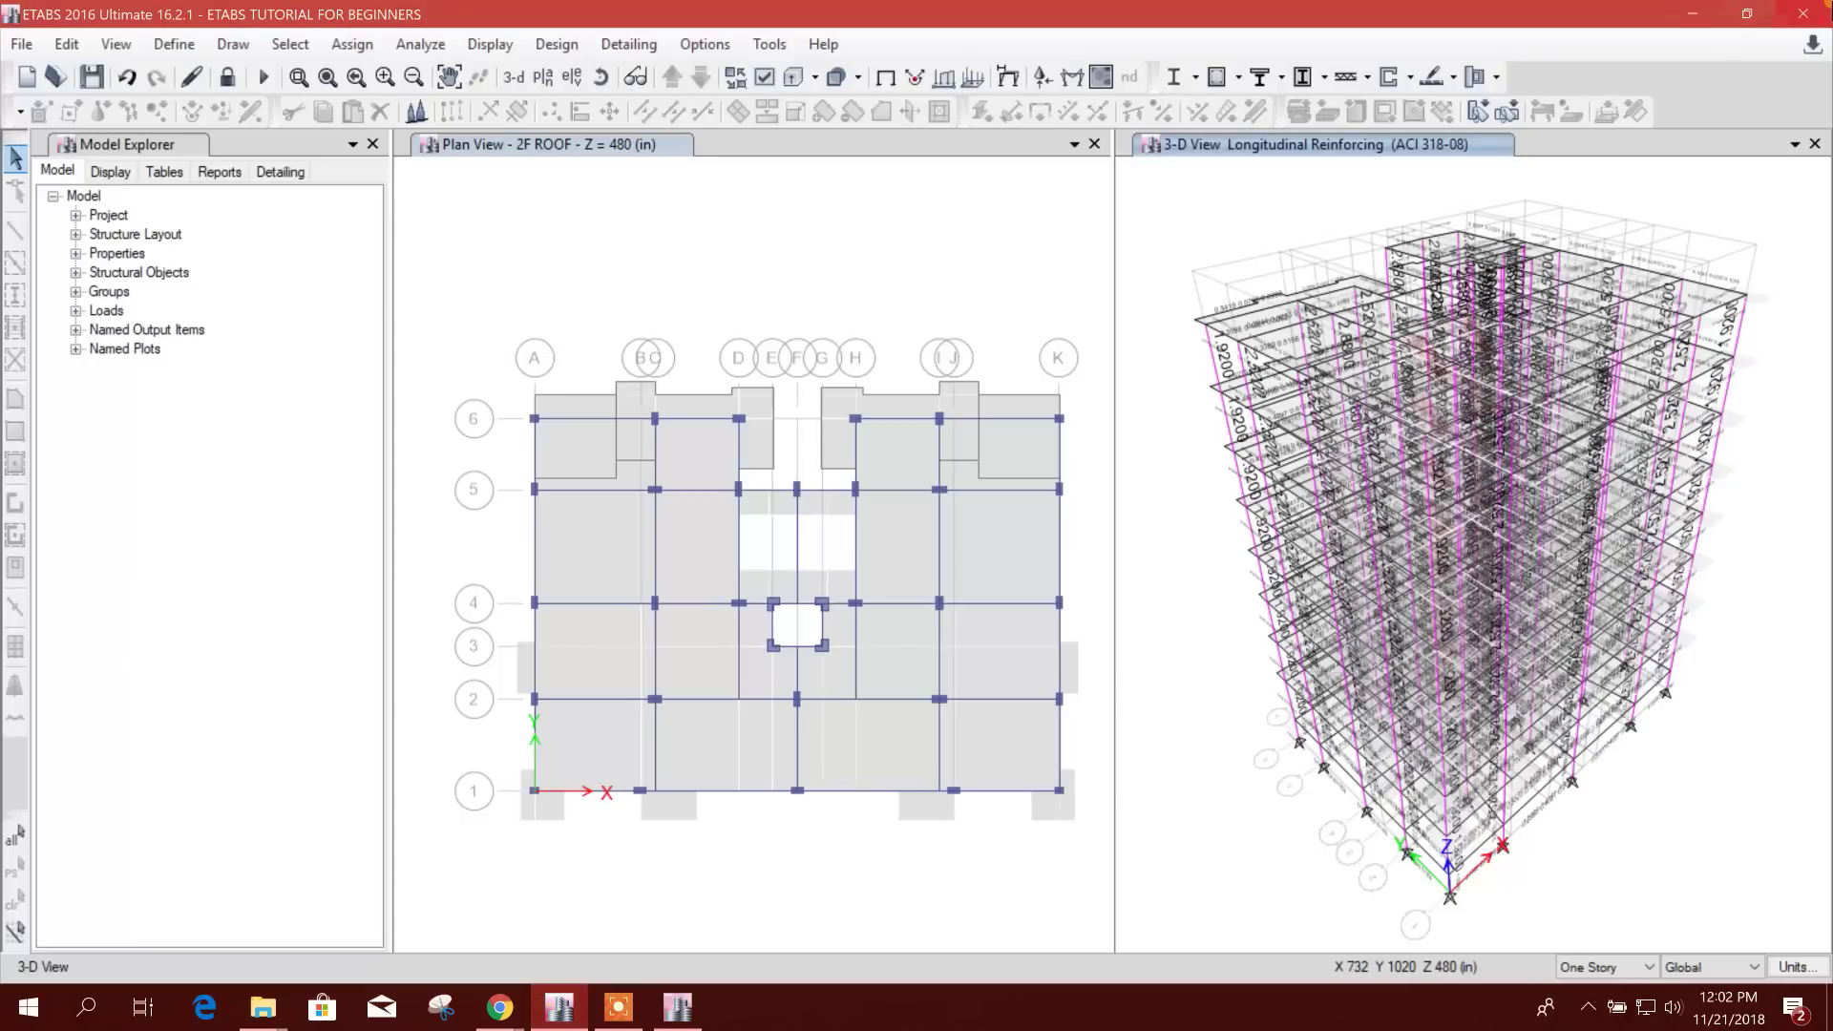
Close ETABS 2016, saving the tutorial model's current changes
click(1802, 14)
click(997, 598)
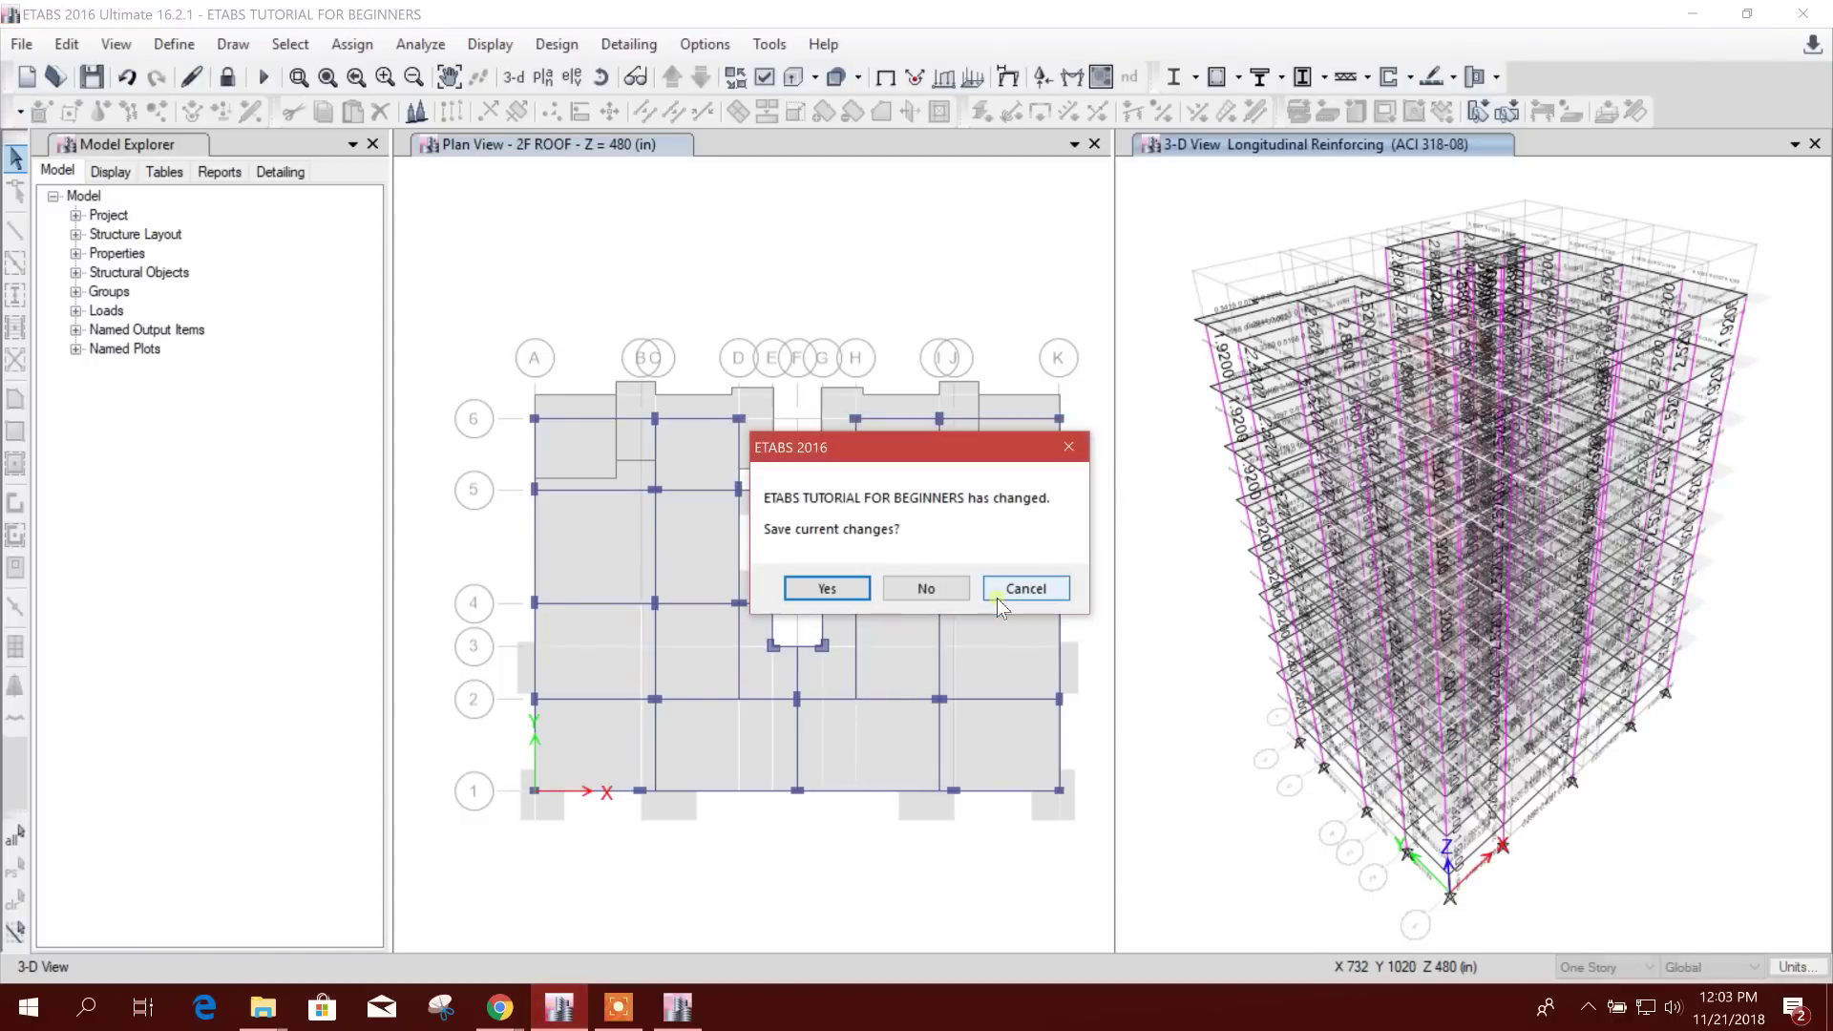
click(826, 588)
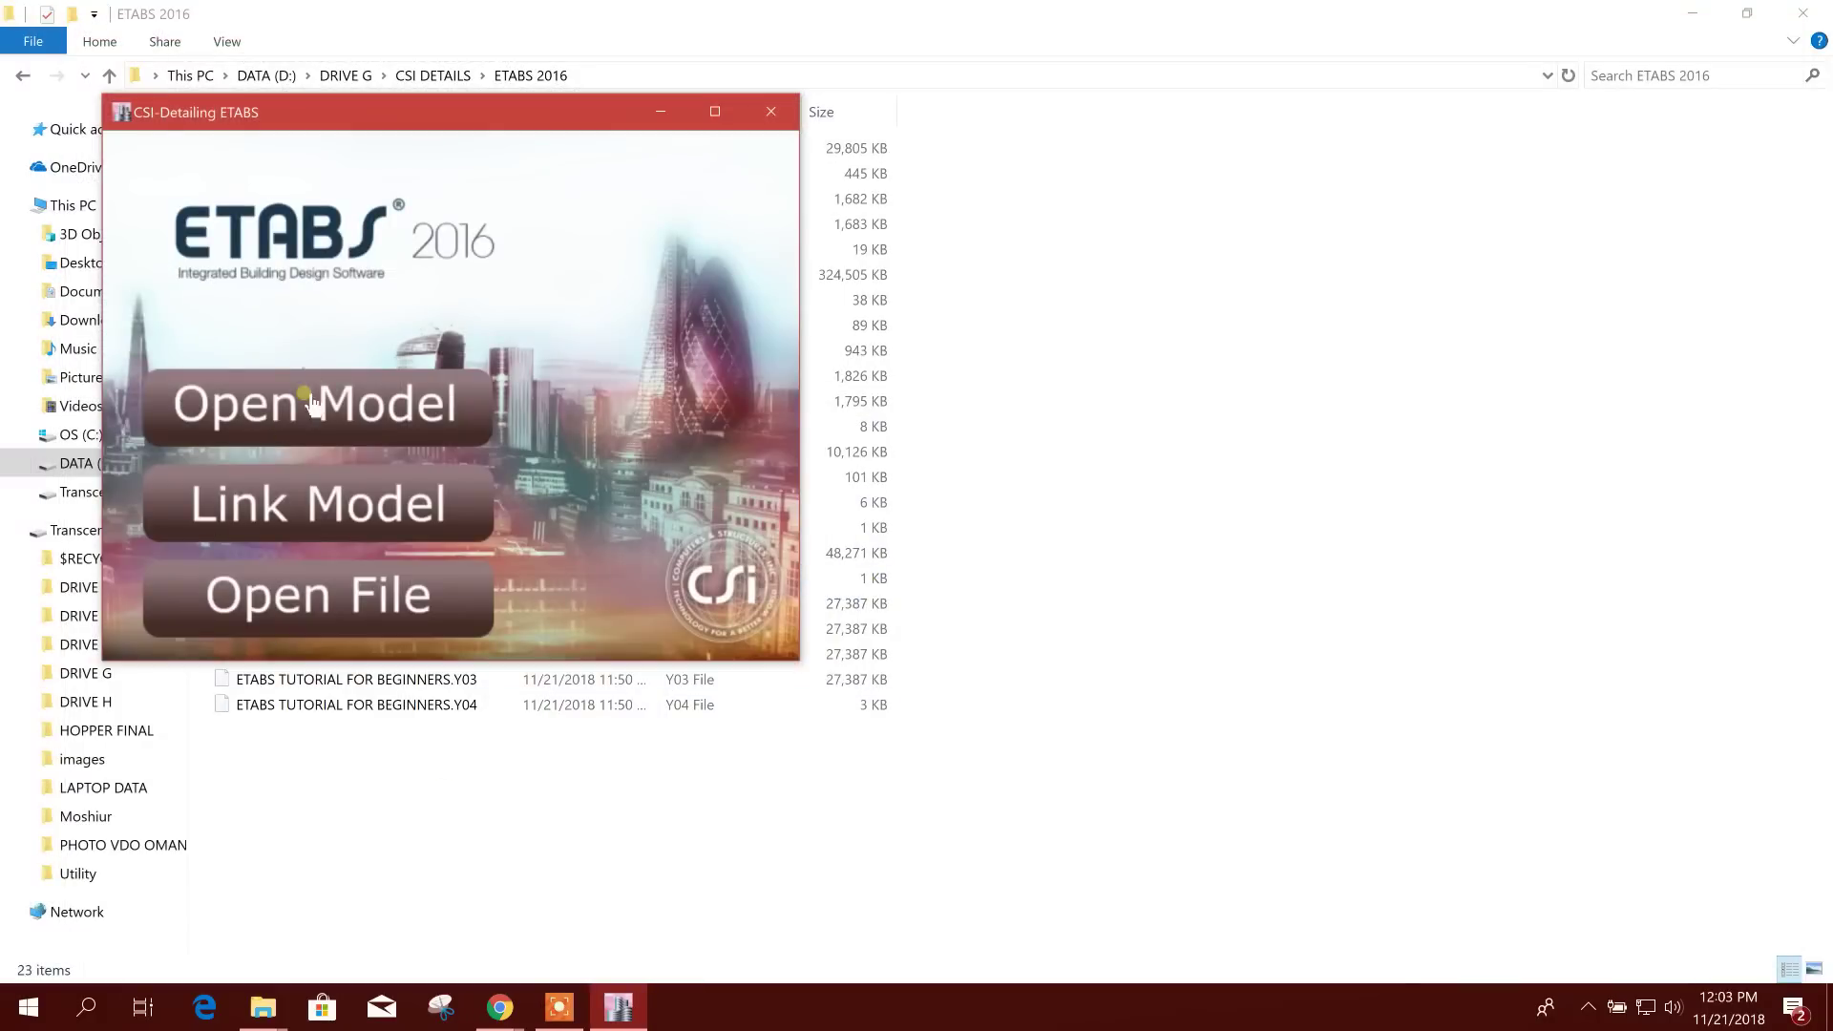
Open ETABS TUTORIAL FOR BEGINNERS.EDB in ETABS 2016 through the detailer's Open Model command
click(366, 411)
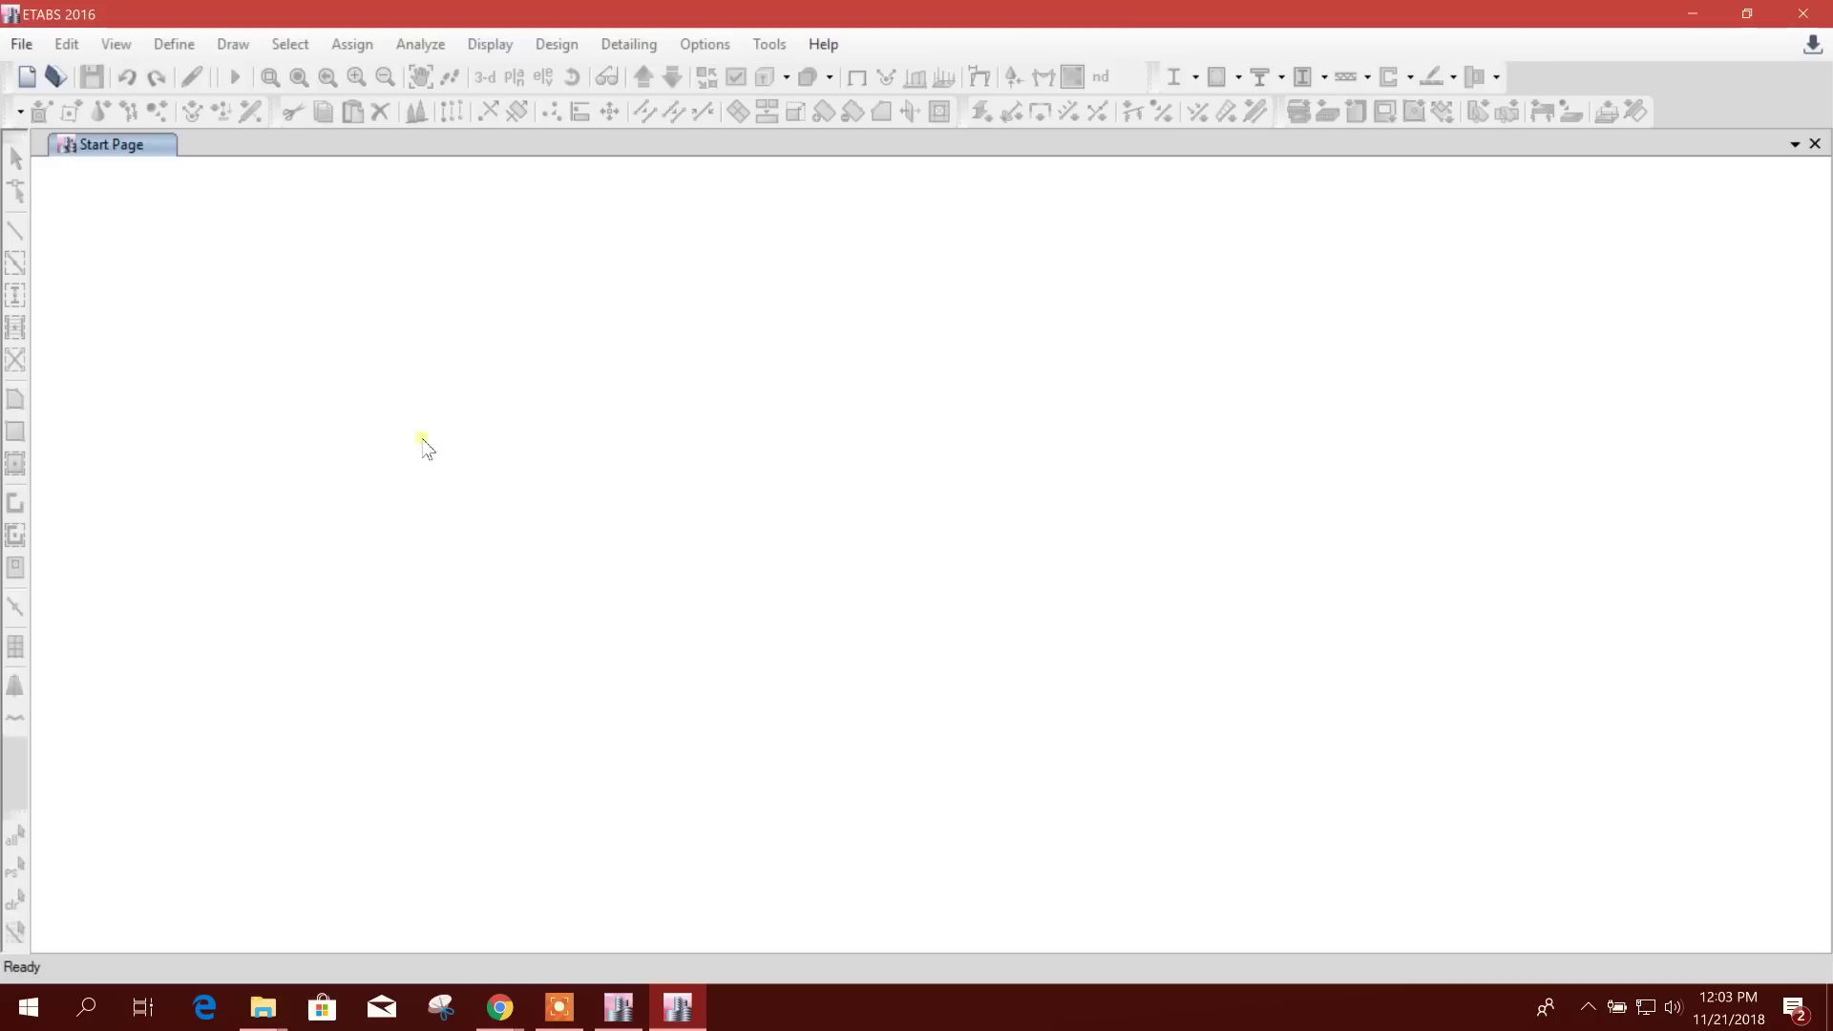
key(ctrl+o)
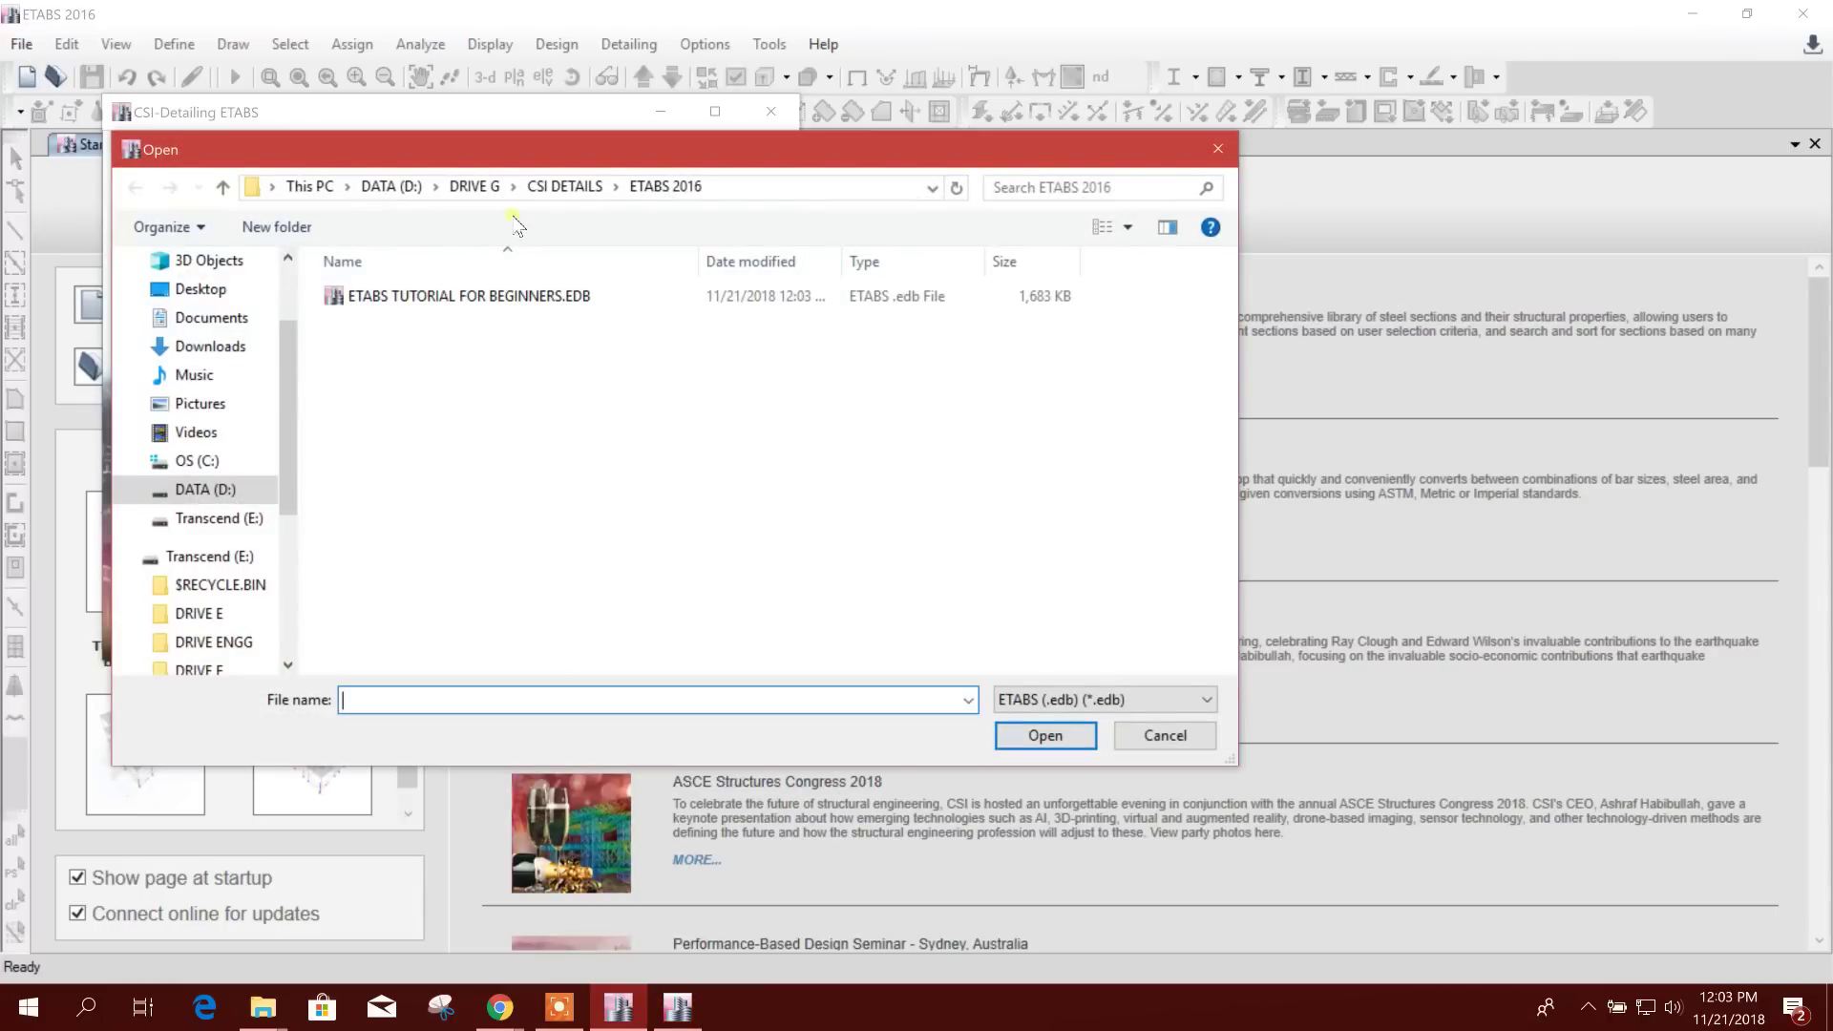
click(475, 299)
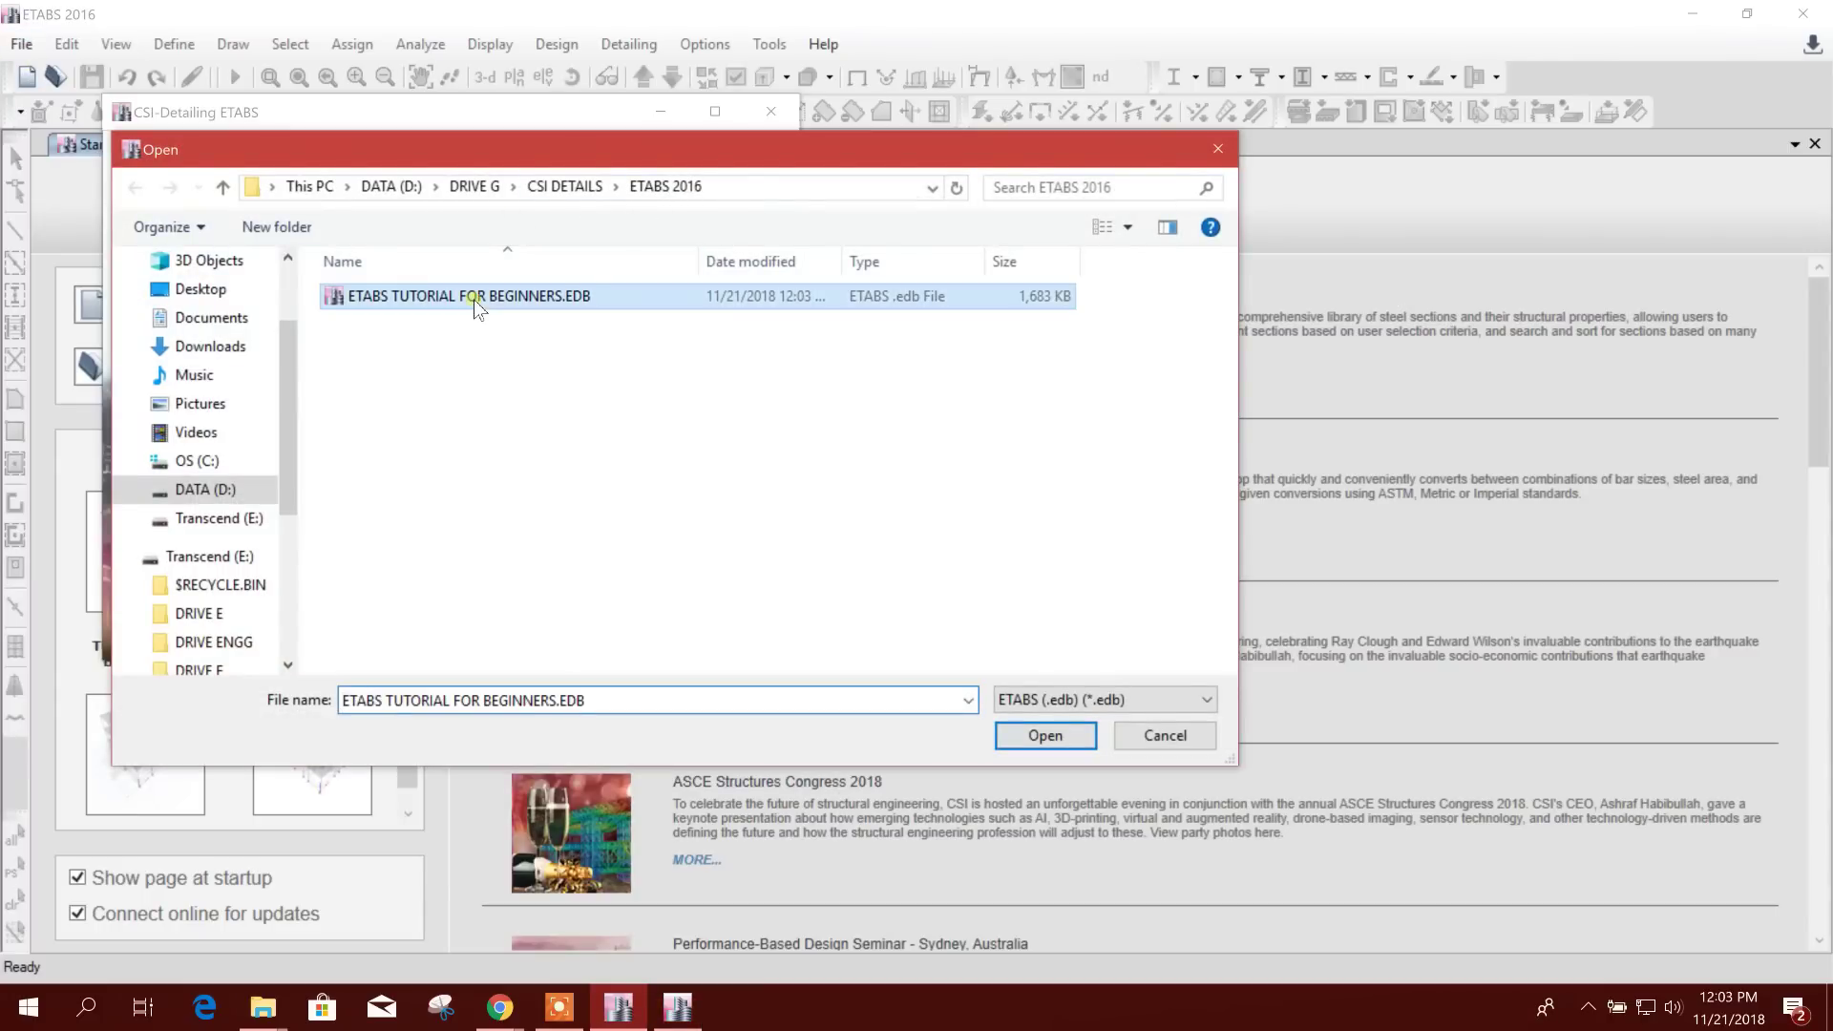
double_click(474, 299)
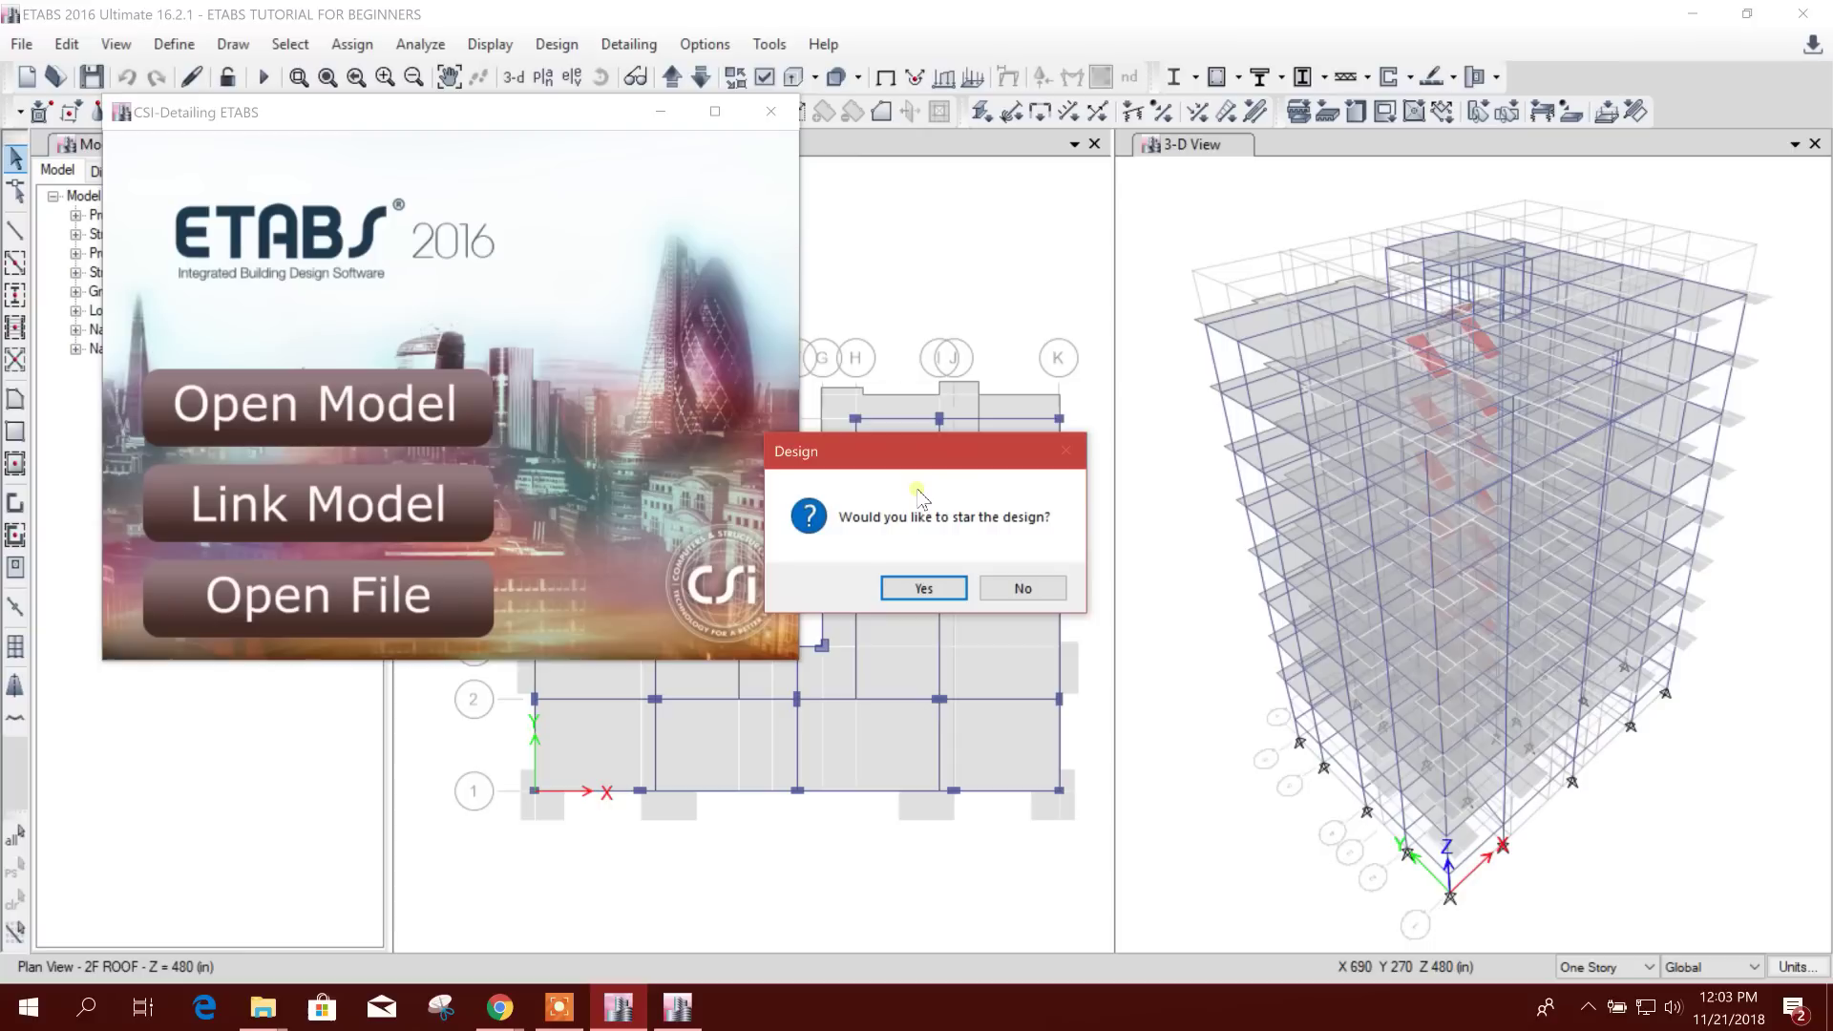
Start the design, accept the data read, close the model and create the 3D model
click(924, 588)
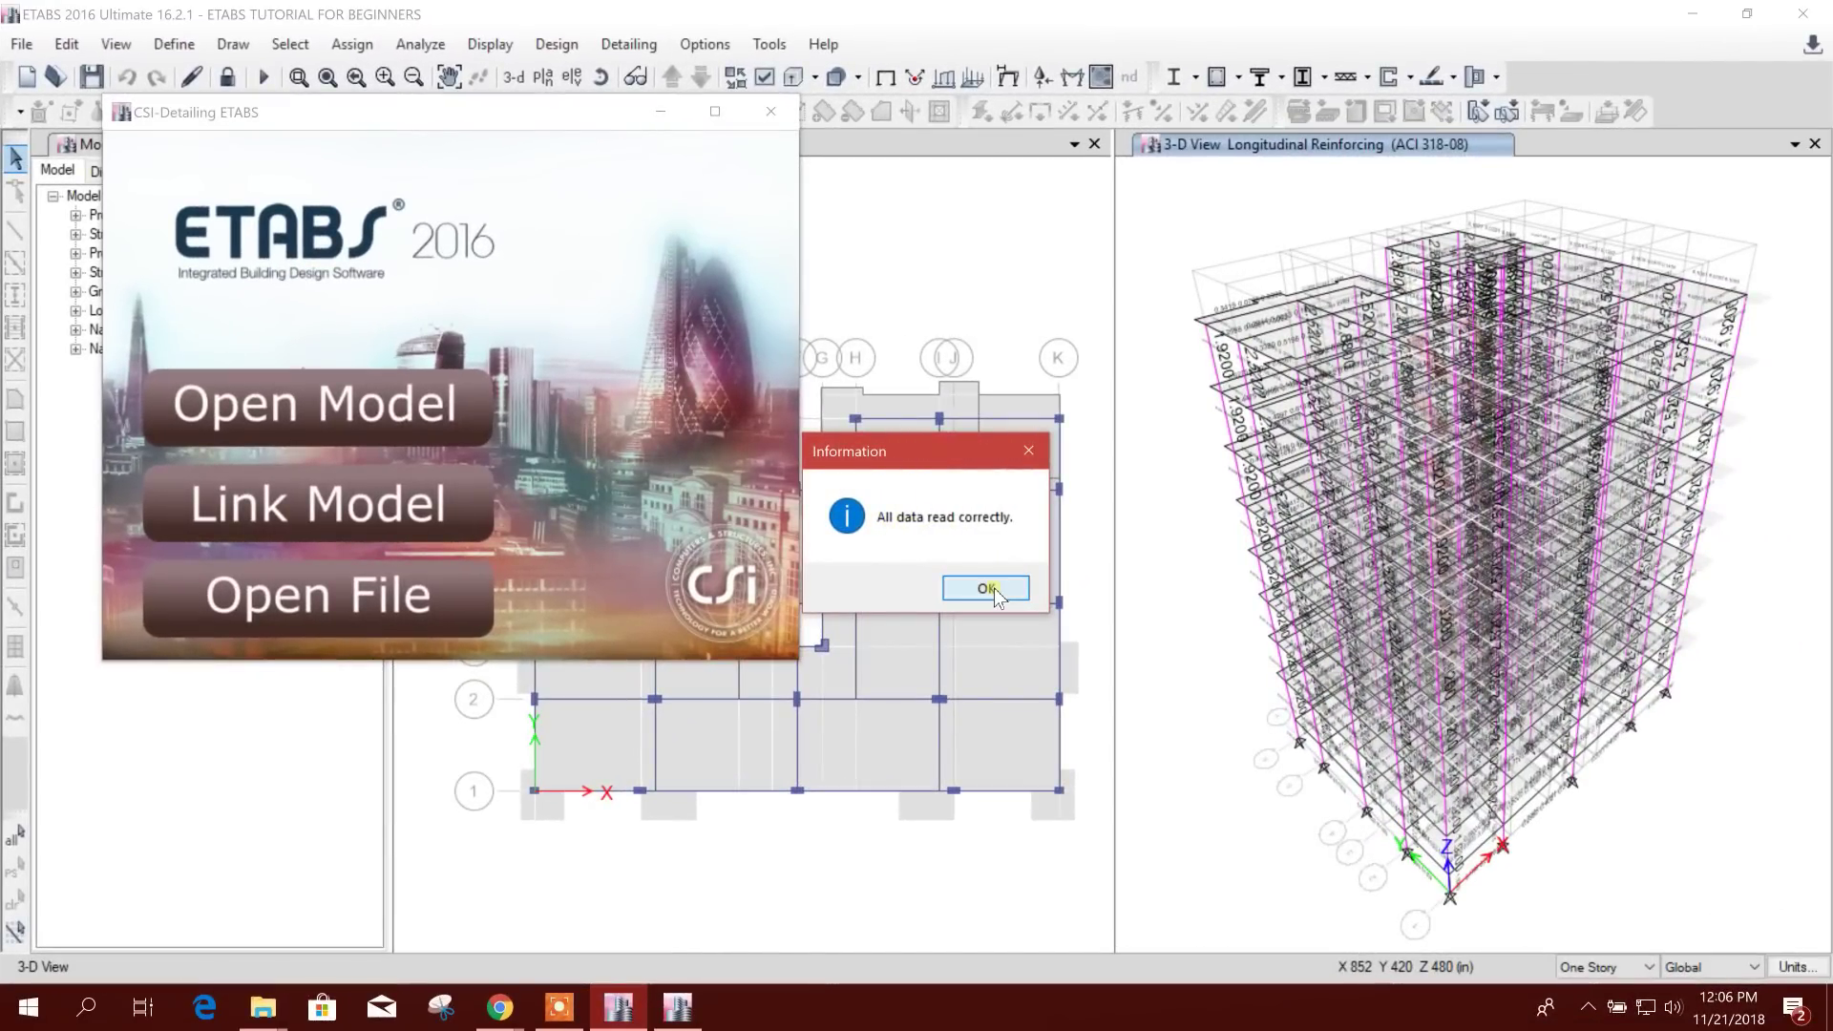
click(992, 584)
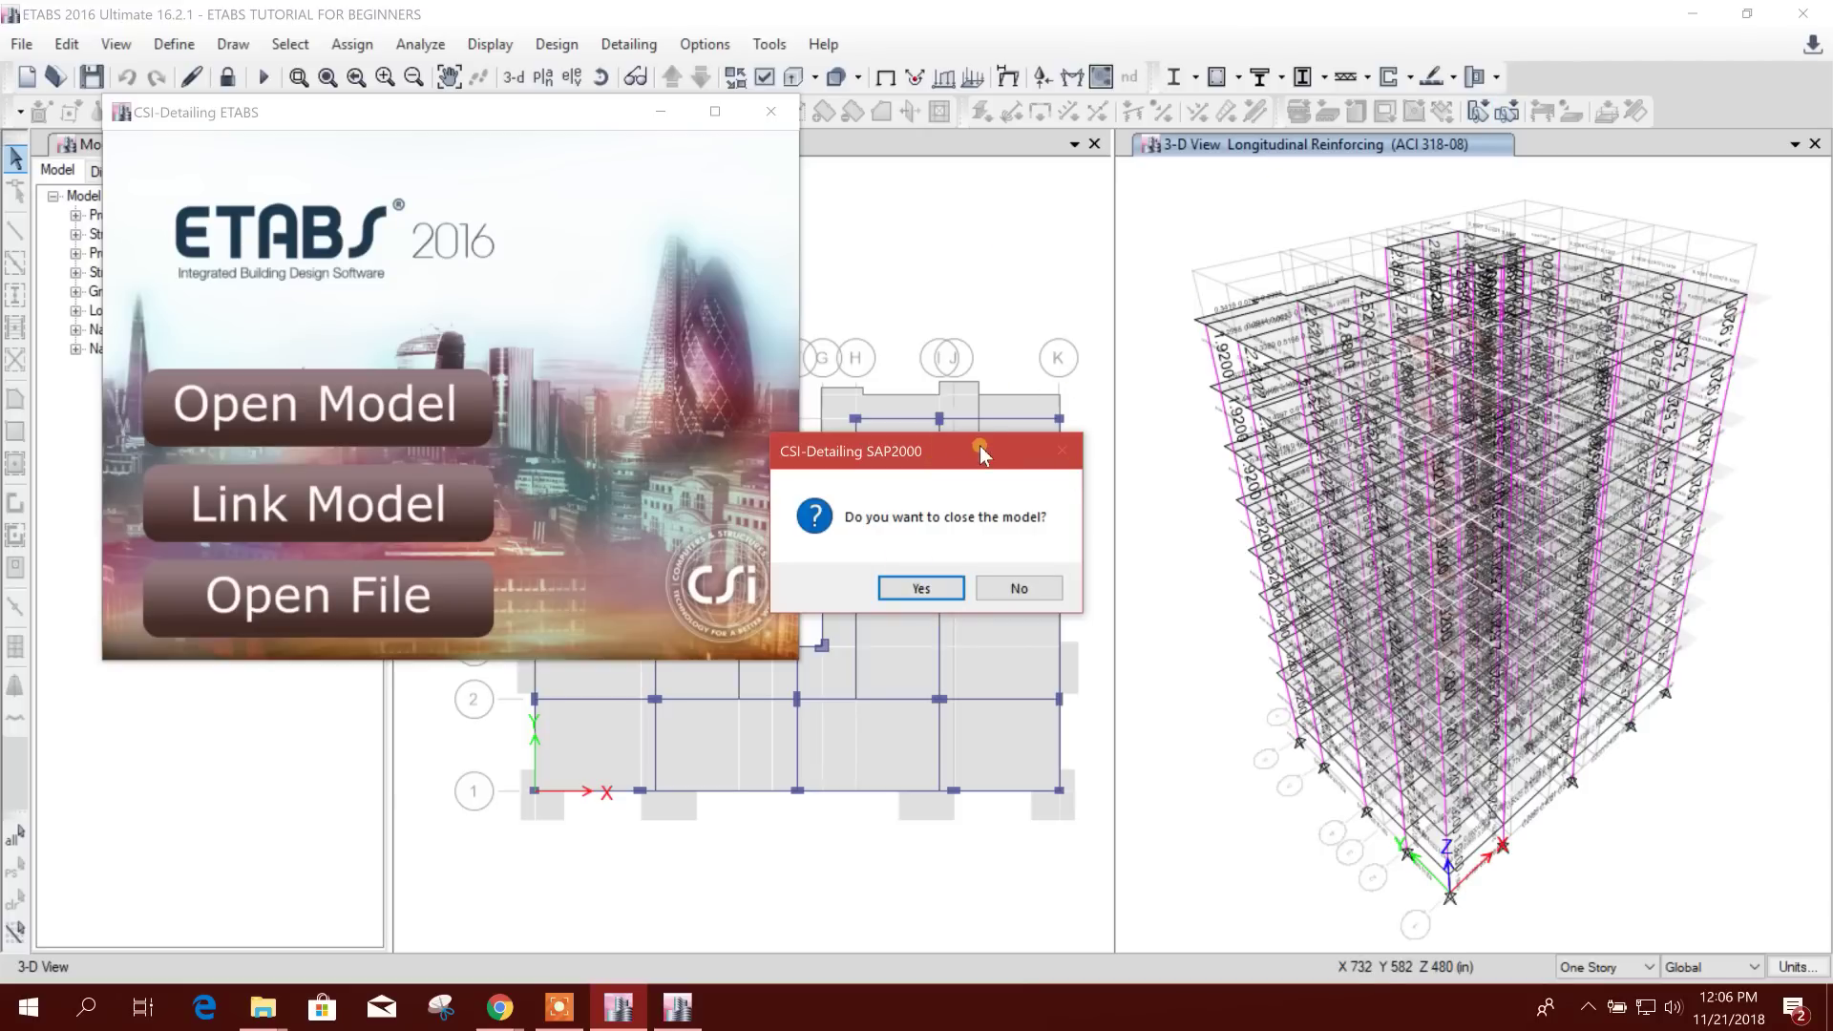
click(1029, 590)
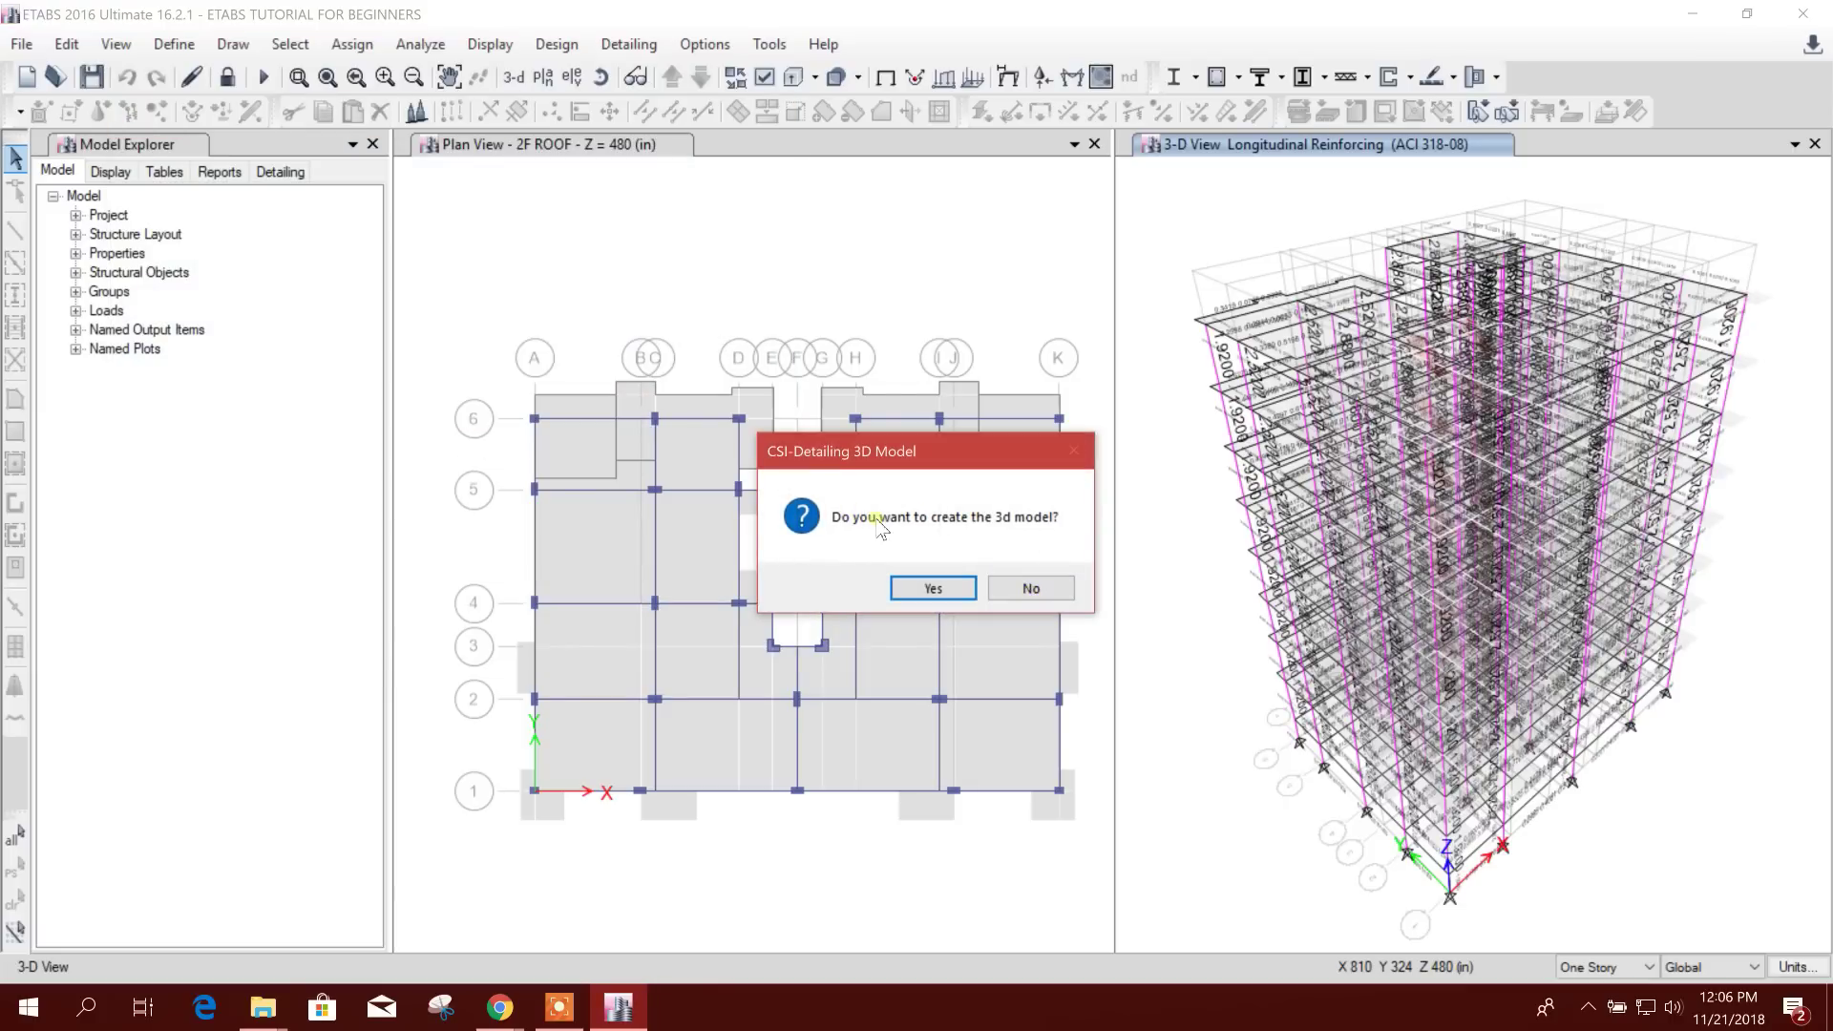
click(933, 588)
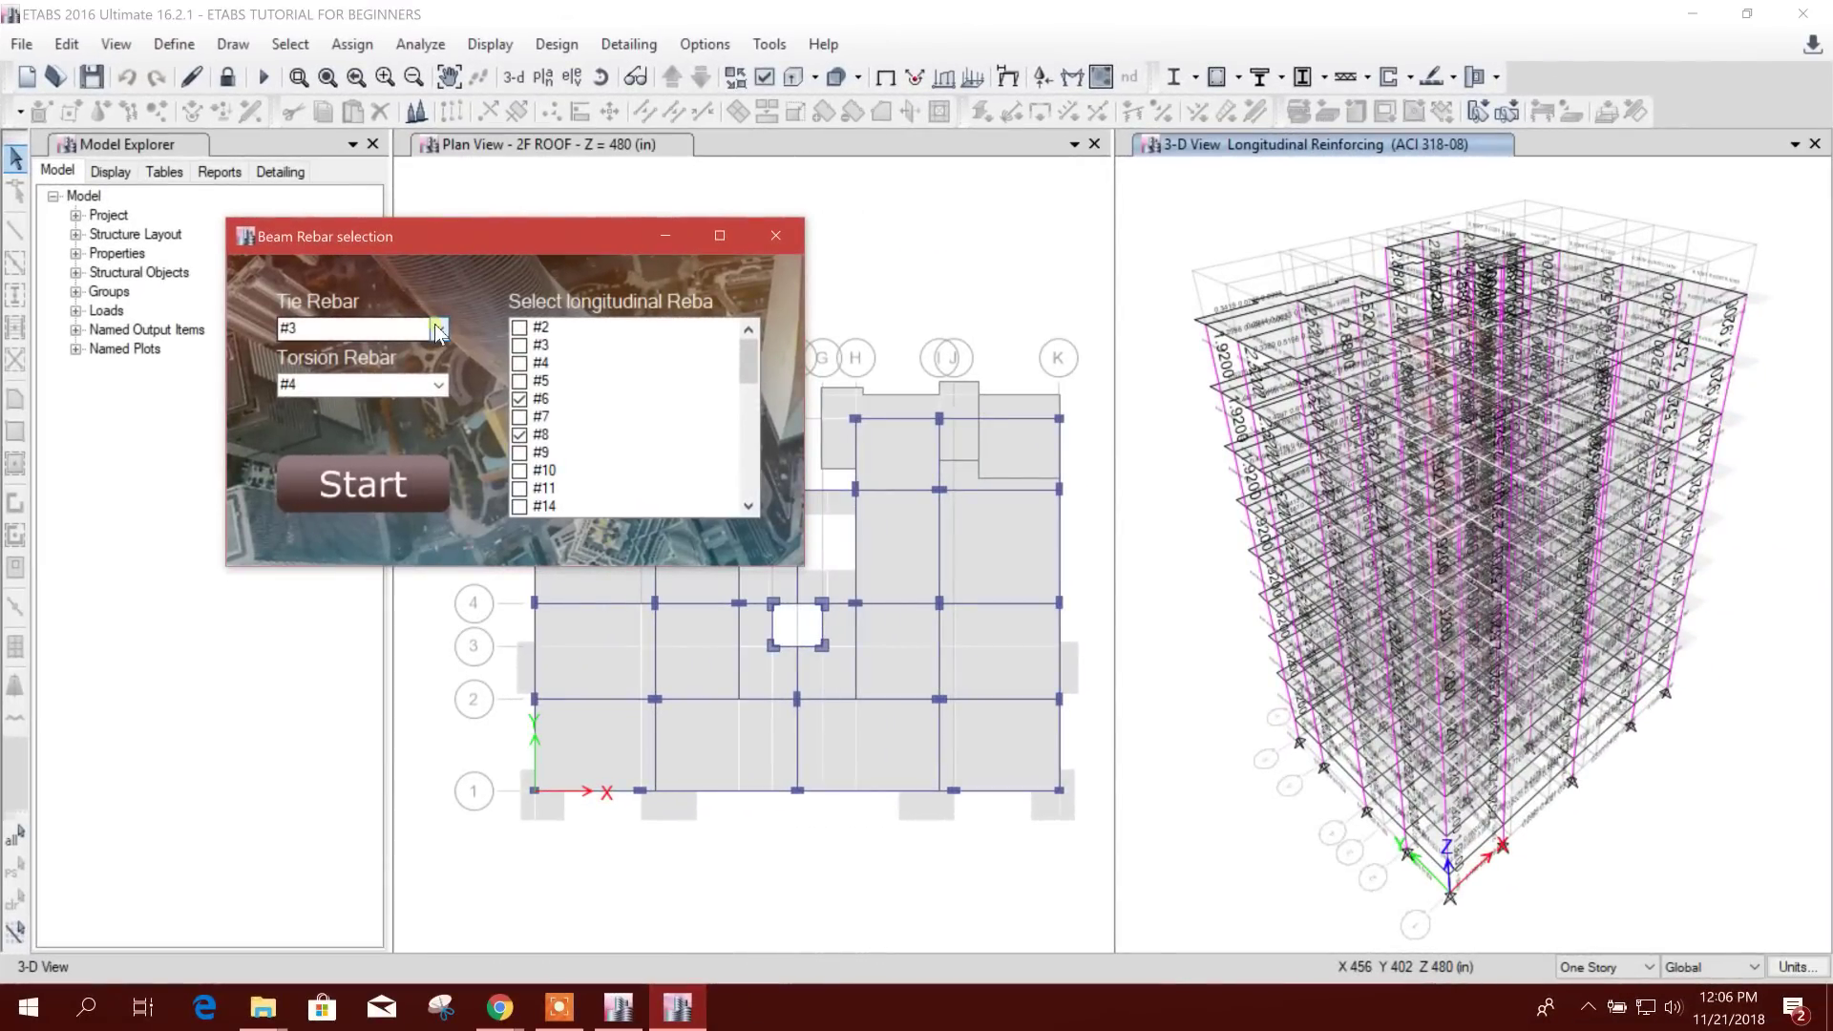
Set the beam tie rebar to 10 and the torsion rebar to 12
click(439, 329)
click(439, 329)
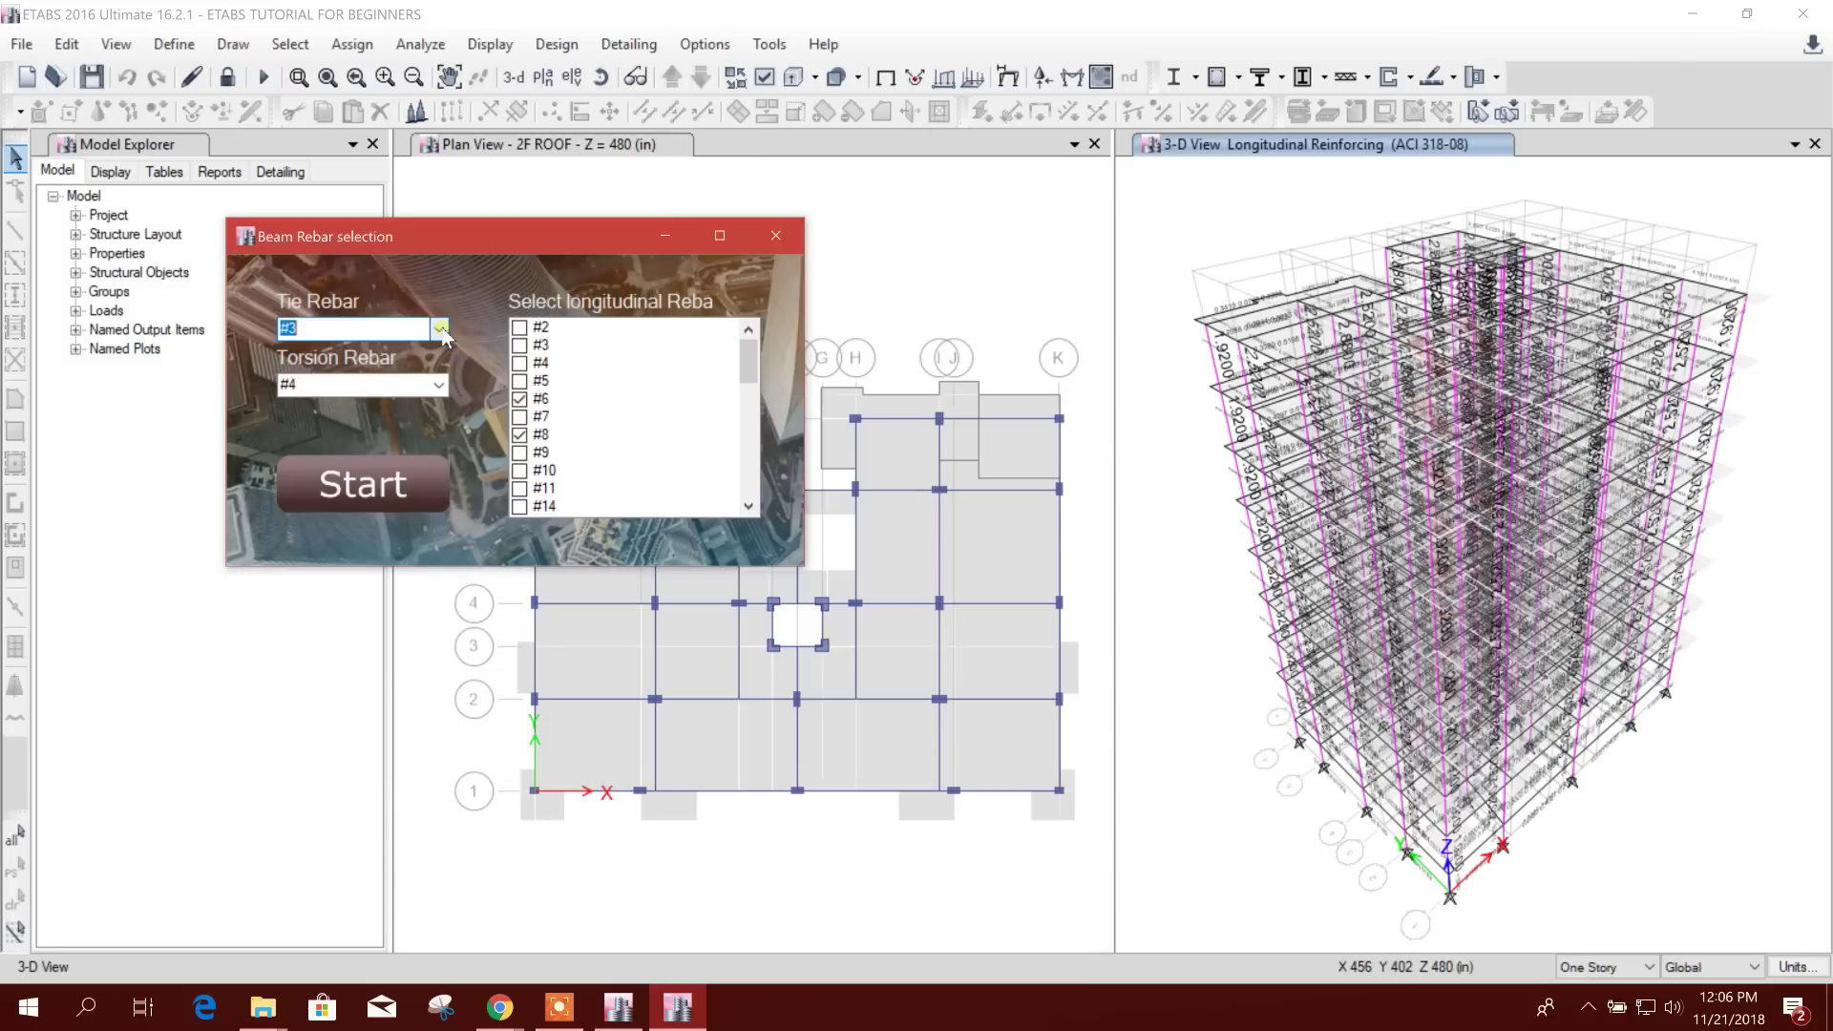
click(439, 330)
scroll(344, 563, down, 1)
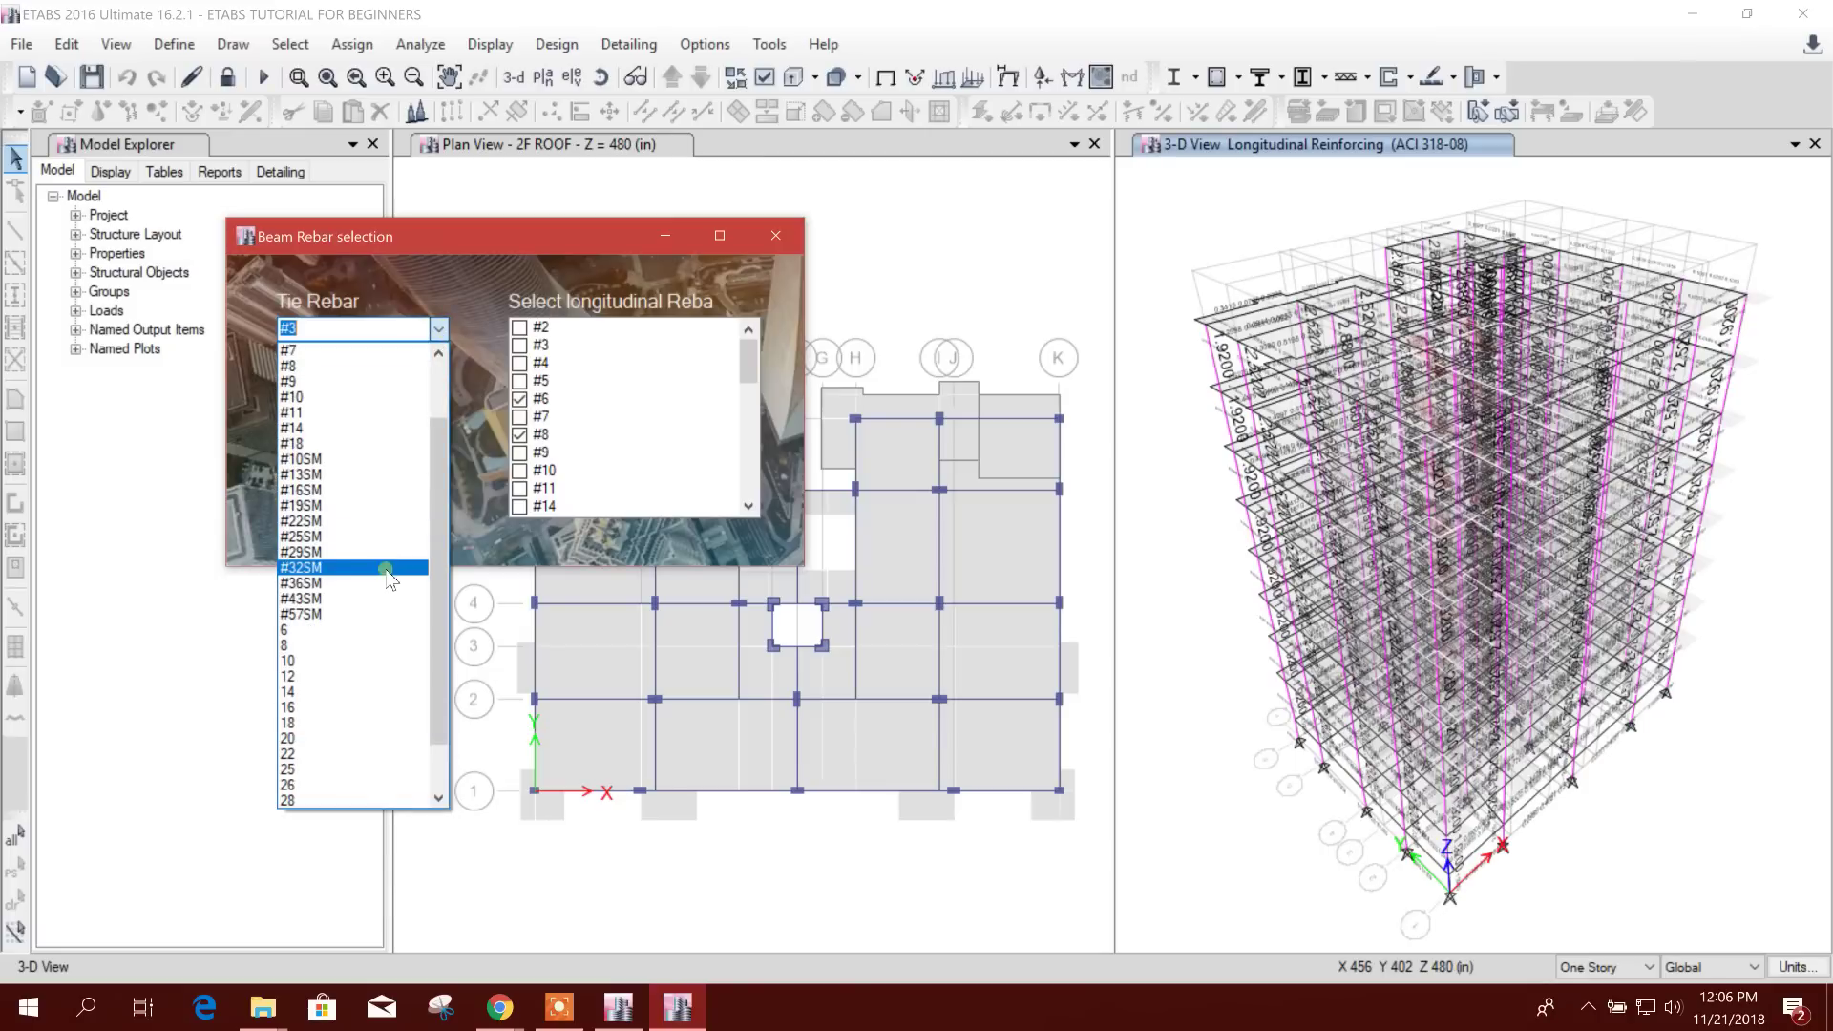
click(334, 660)
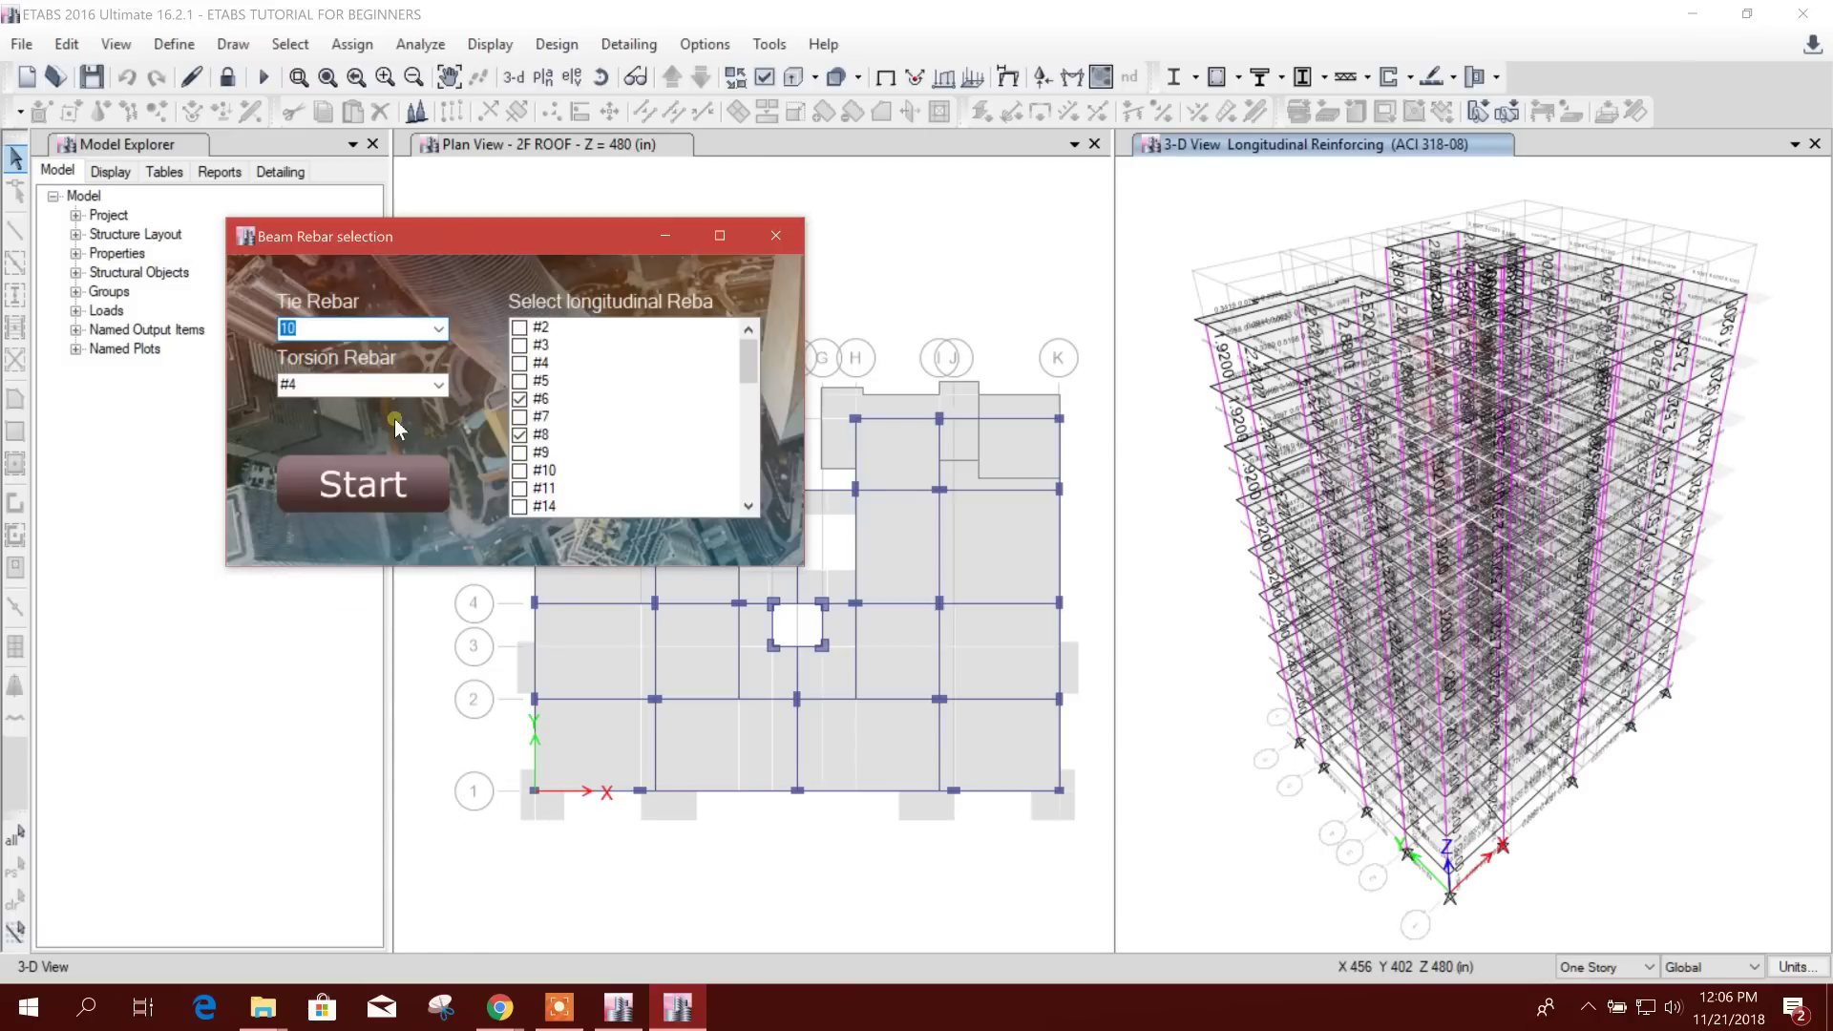
click(439, 384)
scroll(379, 689, down, 2)
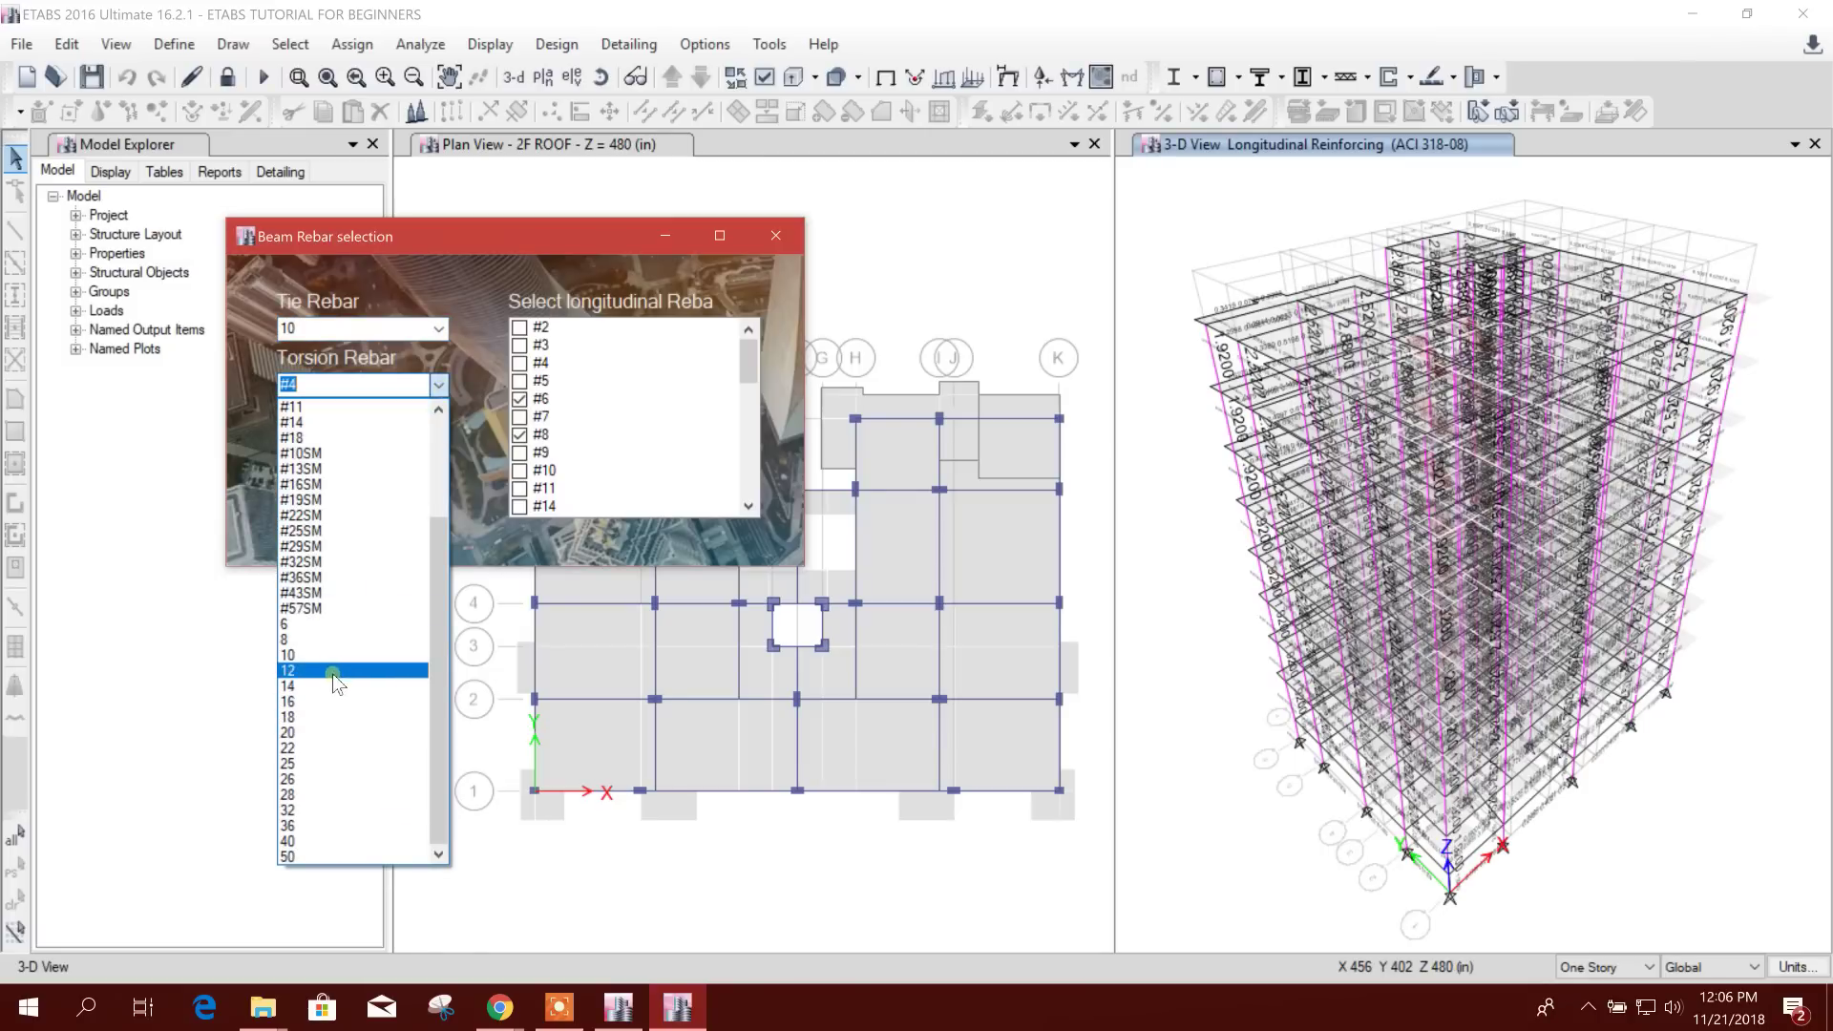
click(377, 668)
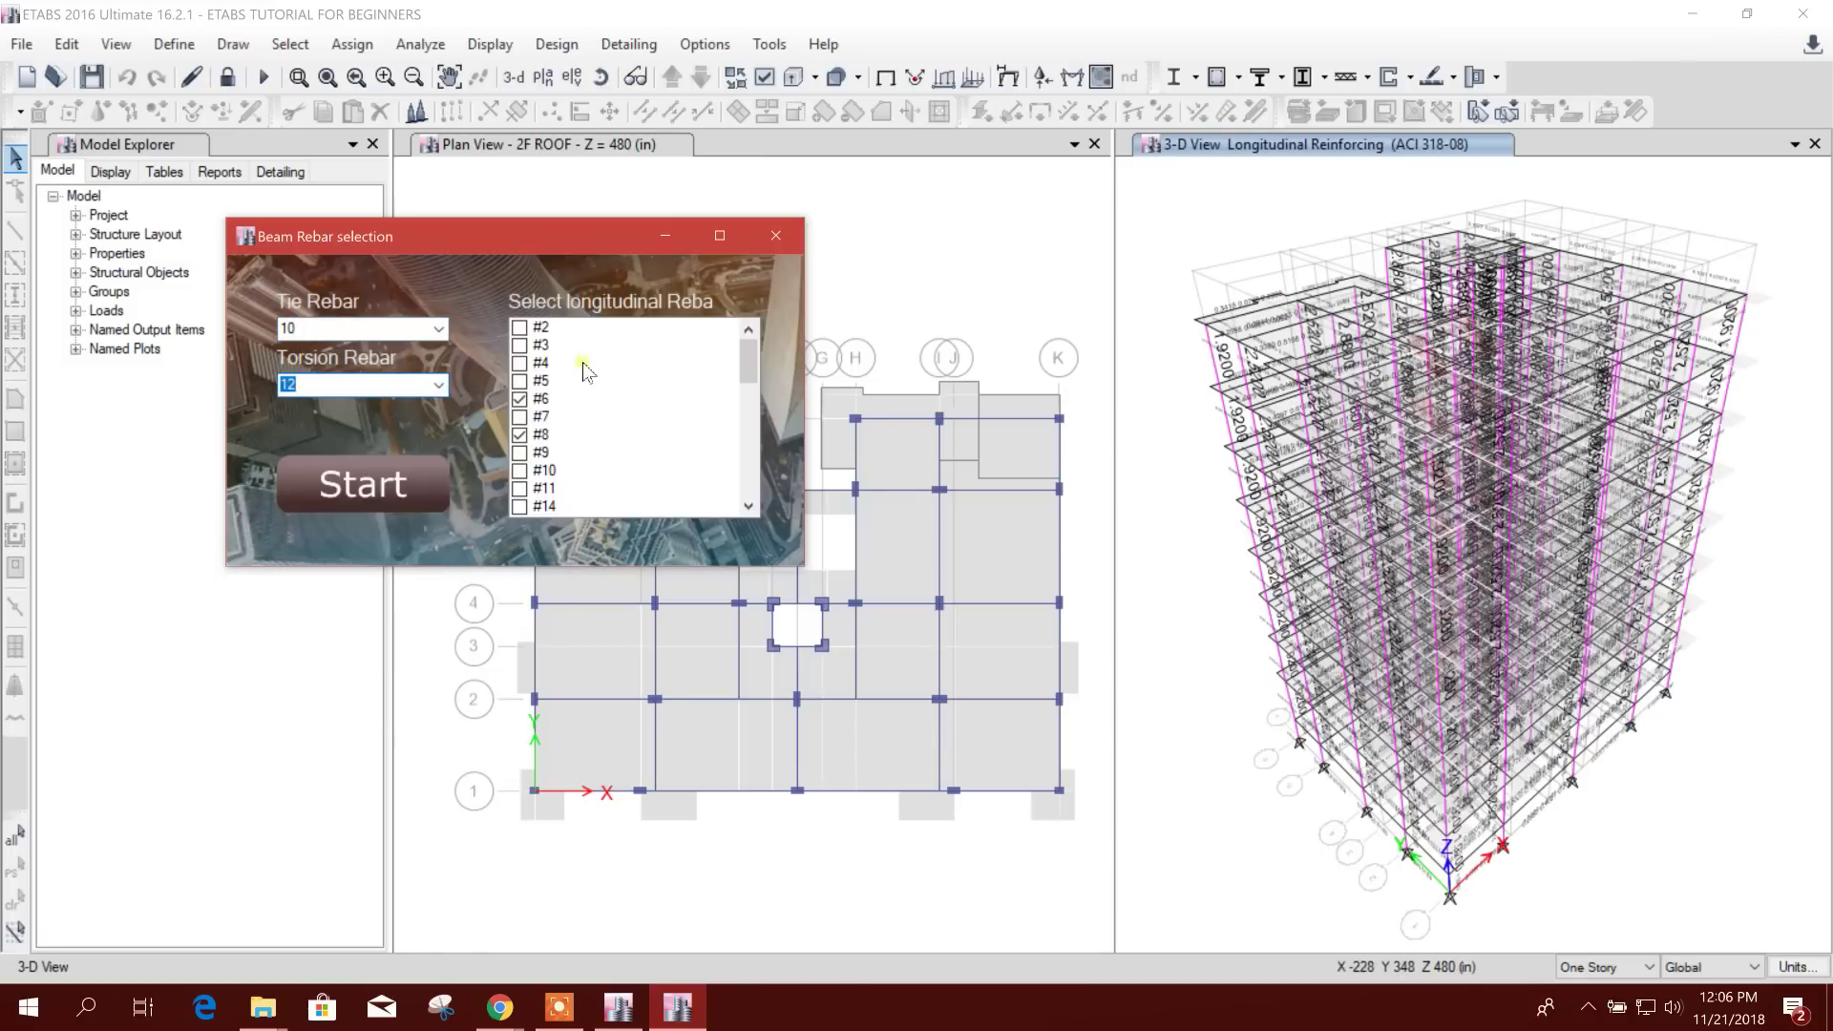
Replace #6 and #8 longitudinal bars with sizes 16, 20 and 25
click(521, 403)
click(520, 399)
click(520, 436)
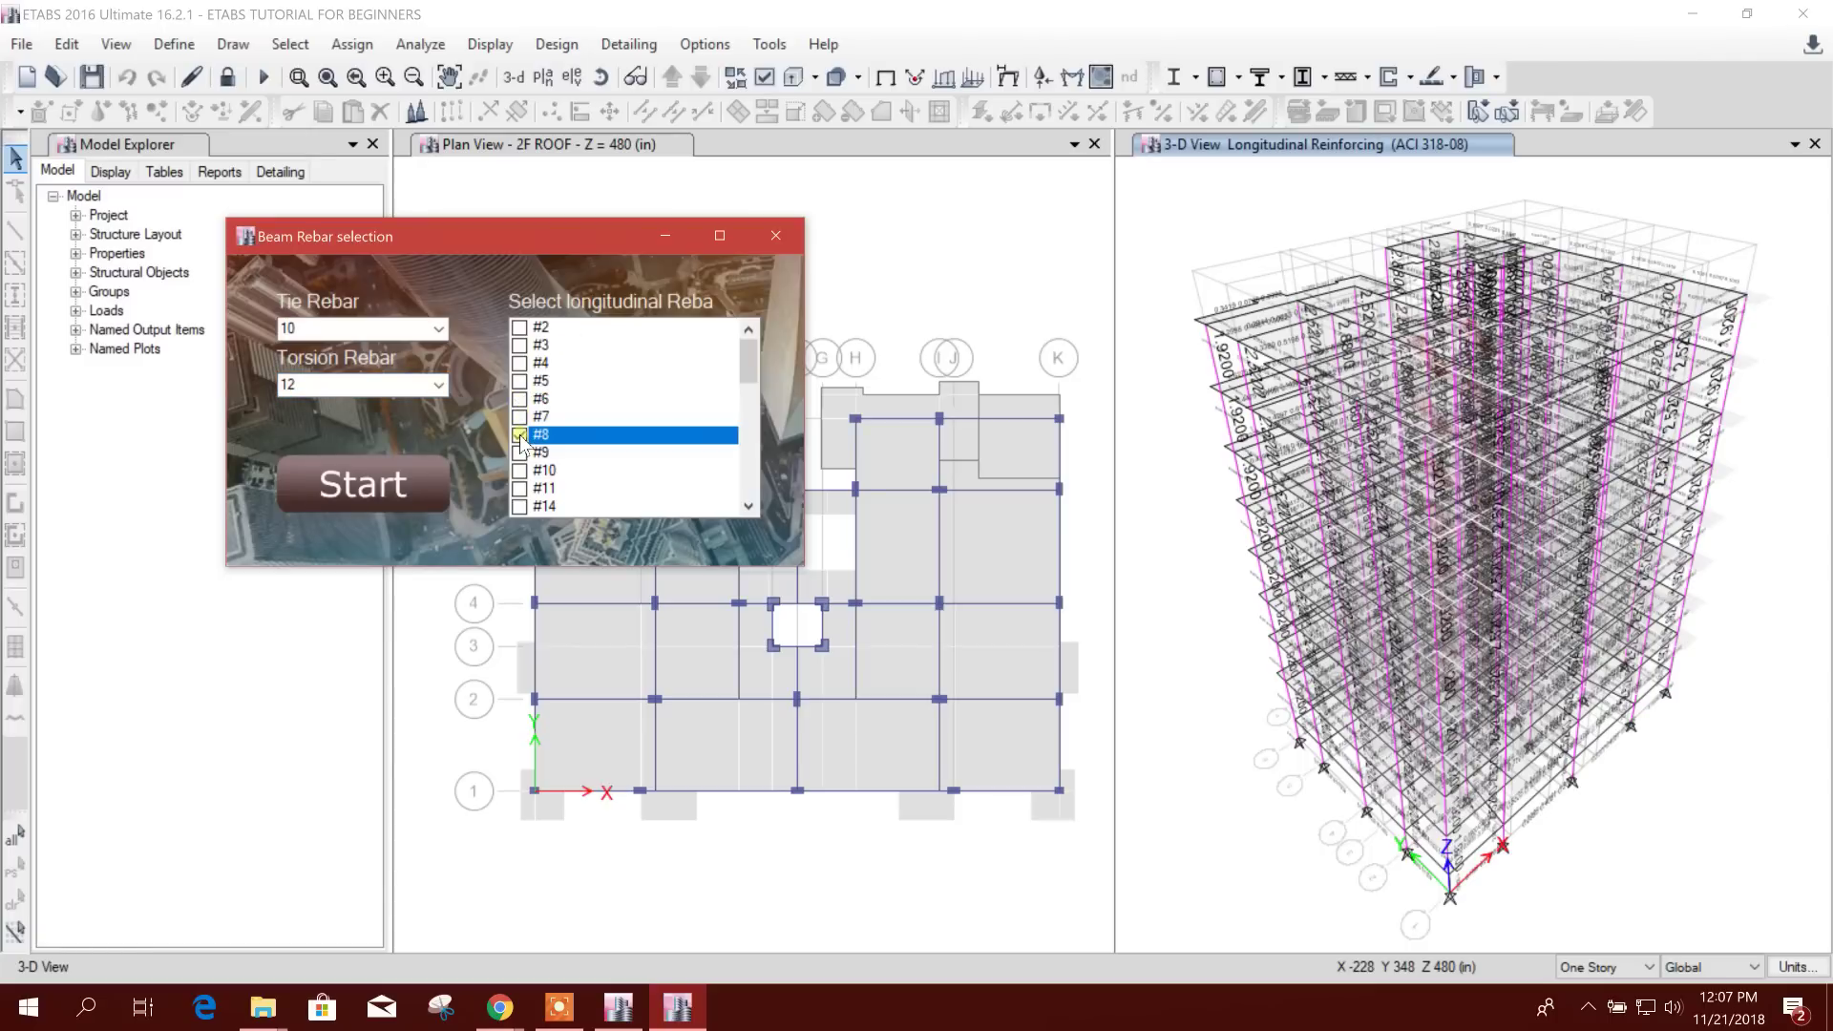
click(521, 435)
drag(747, 380, 749, 494)
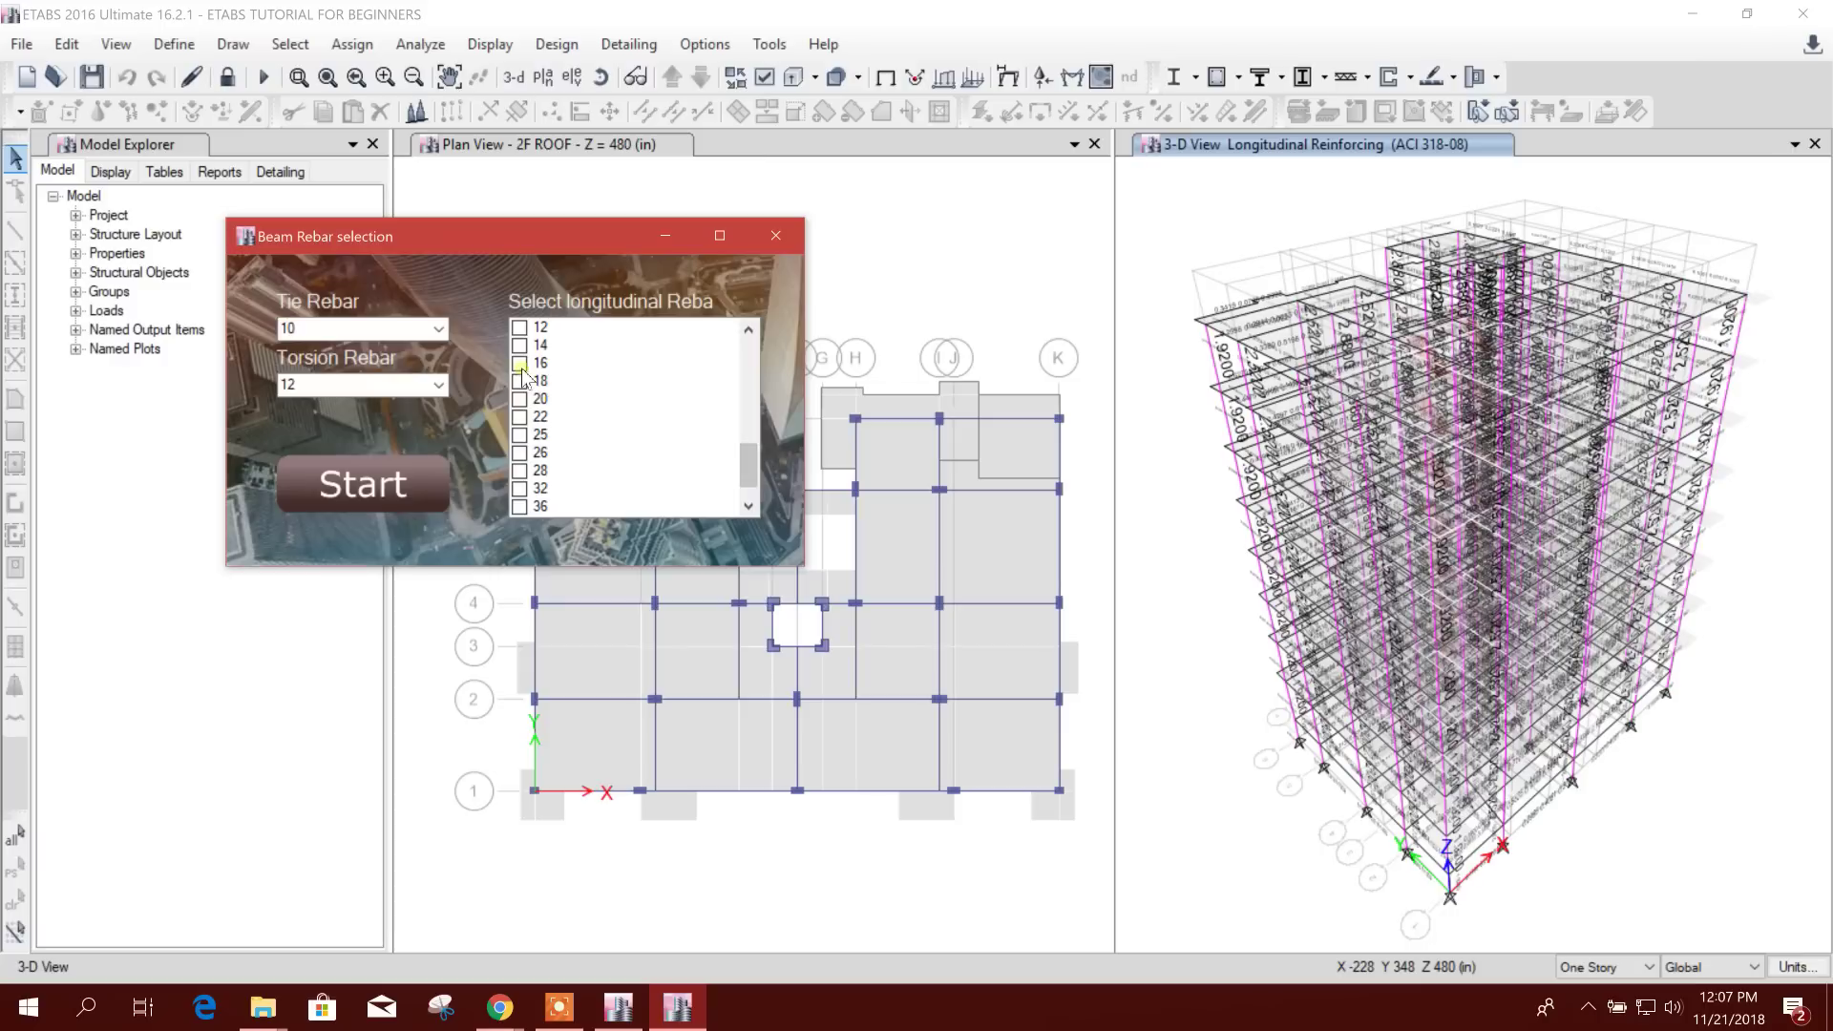
click(525, 365)
click(522, 400)
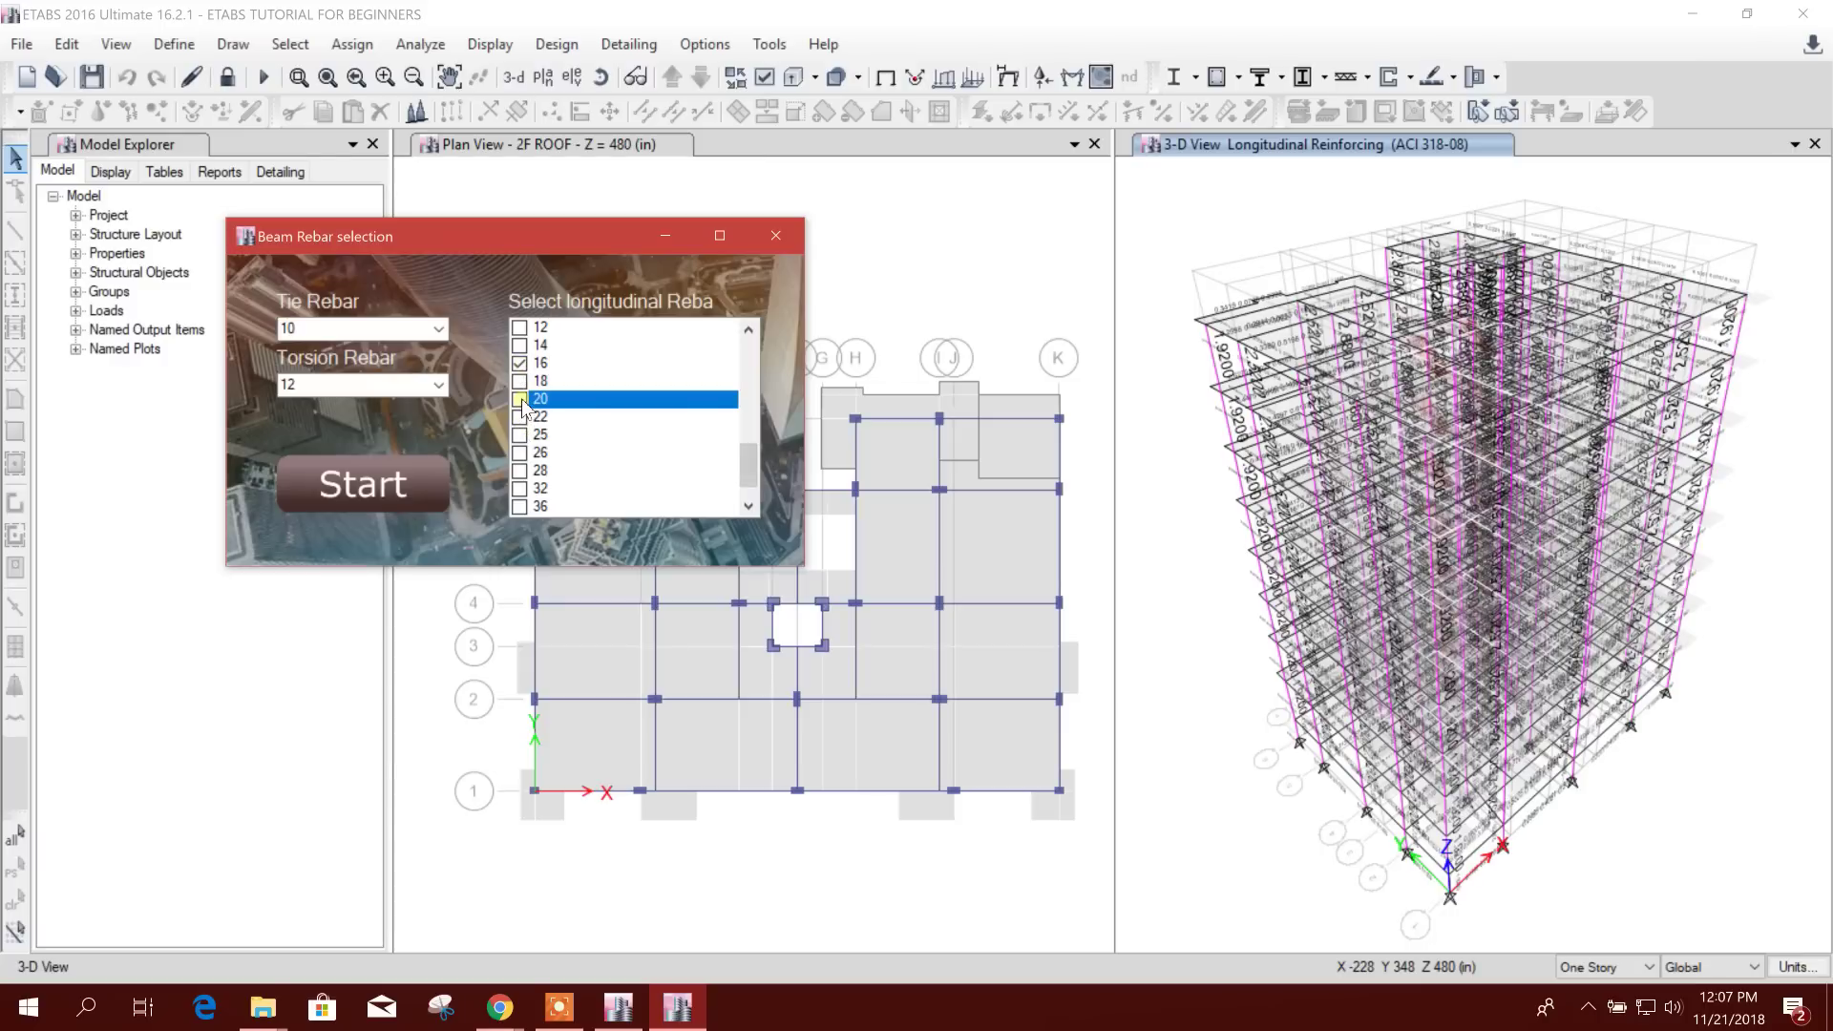
click(521, 437)
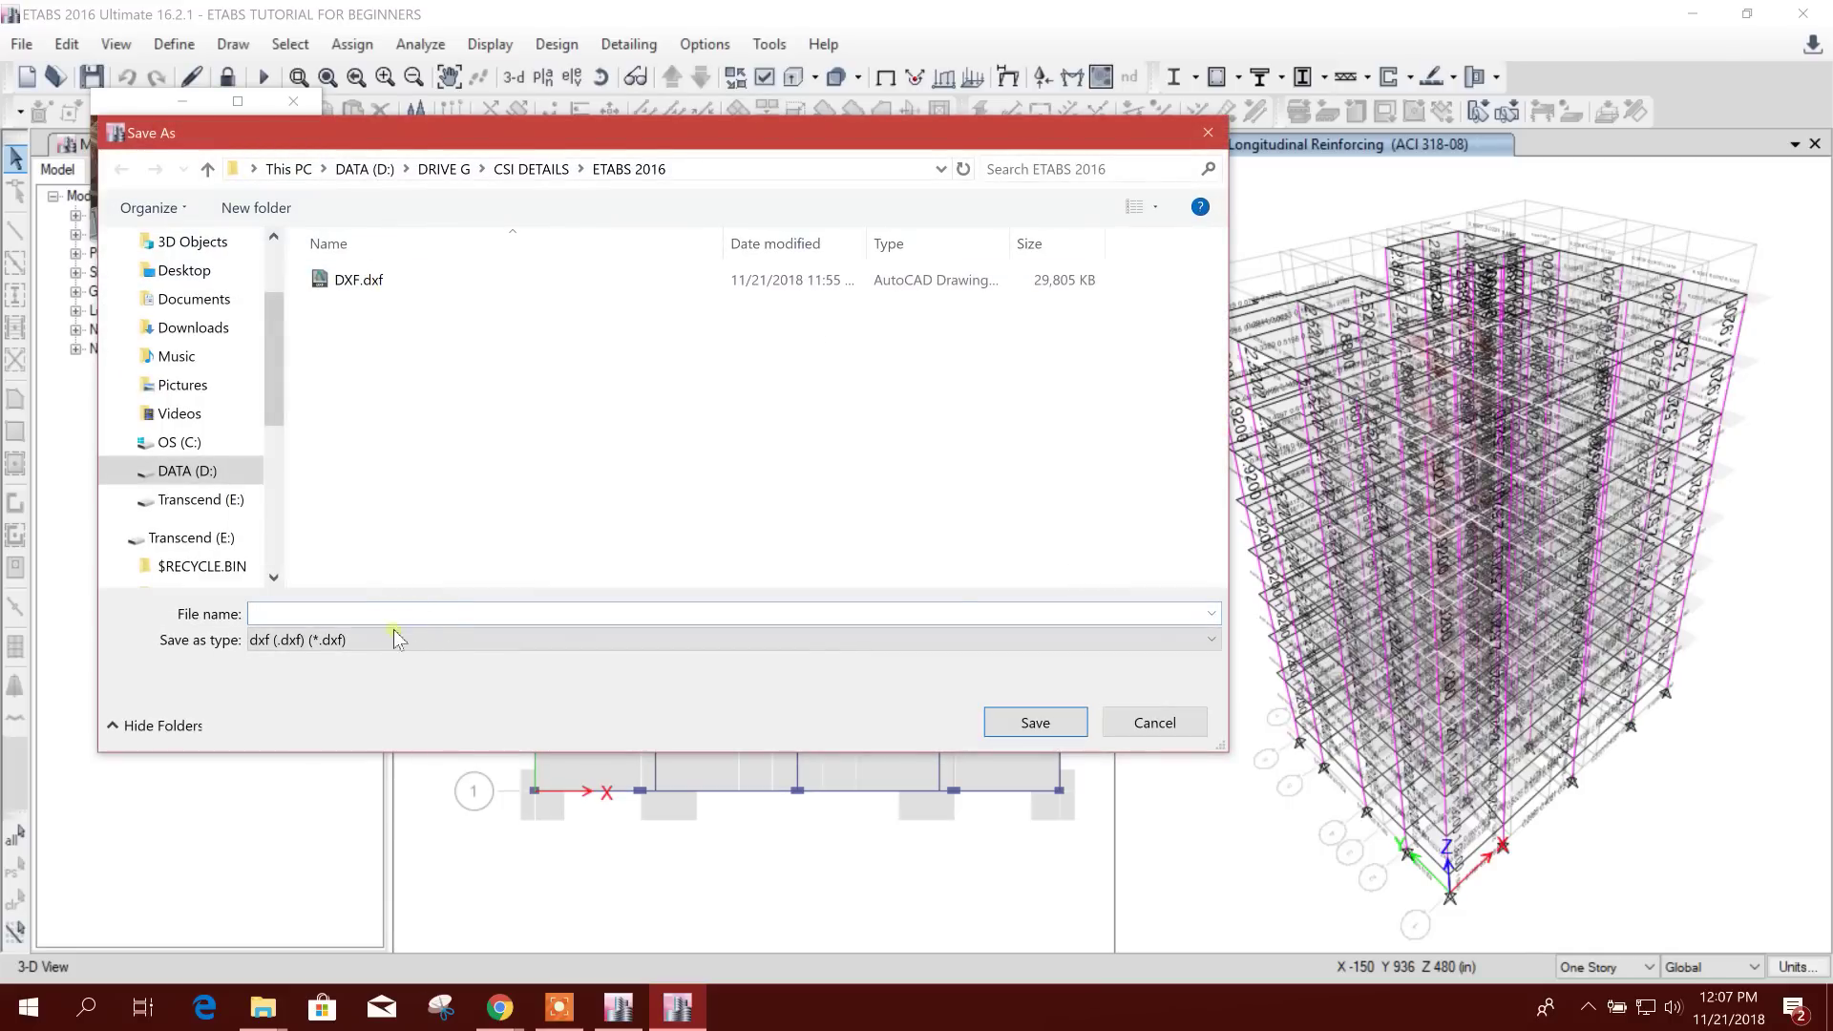
Save the drawing as DXF.dxf, overwriting the existing file in the ETABS 2016 folder
click(382, 281)
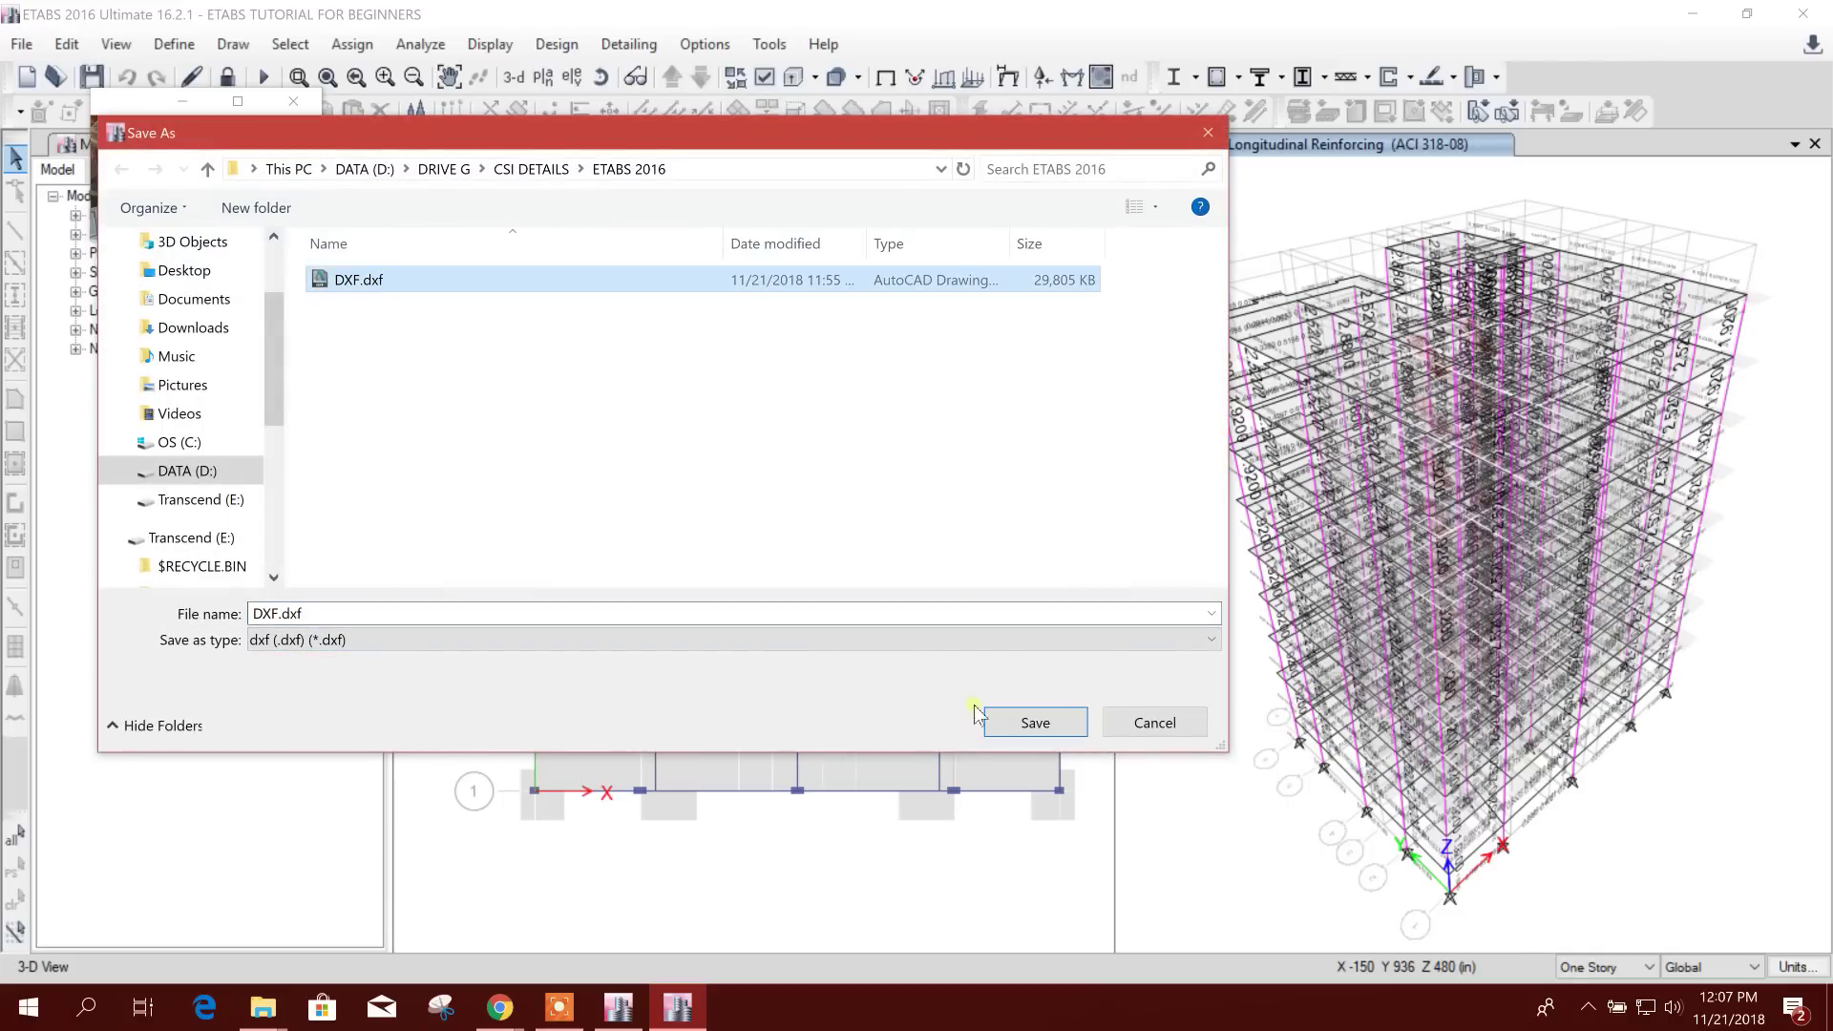
click(1017, 722)
click(958, 510)
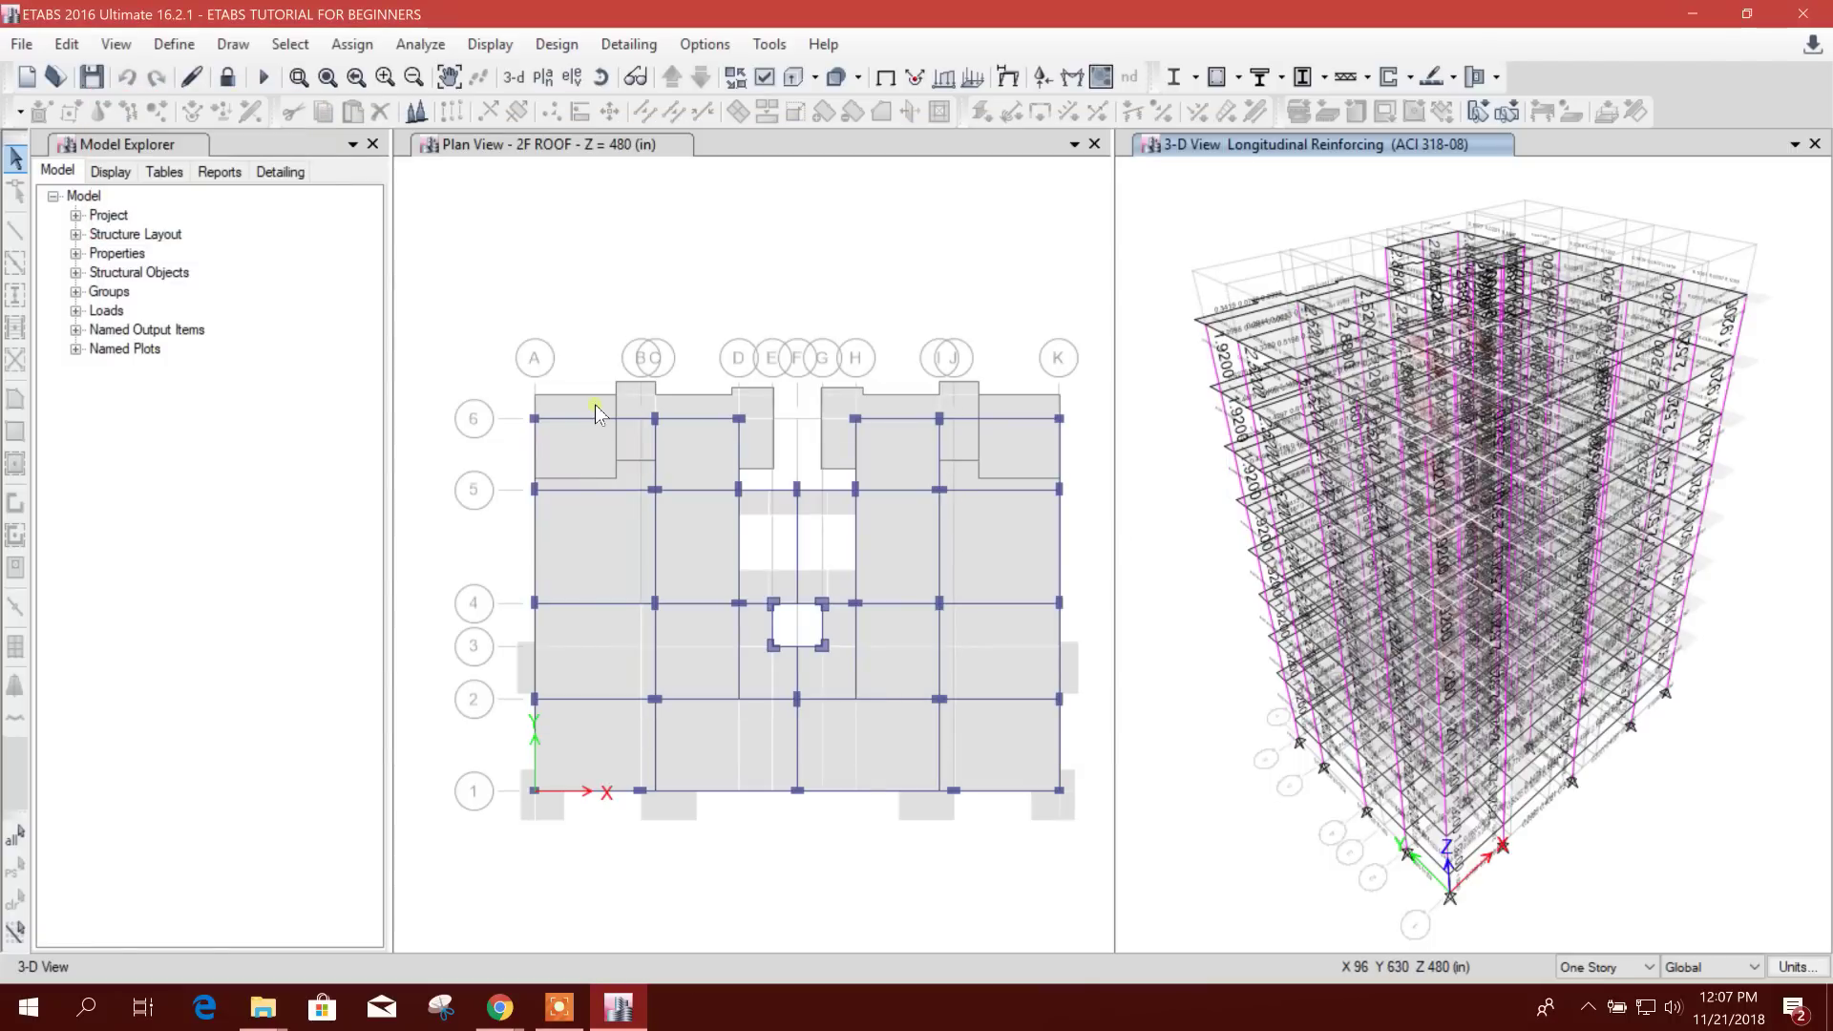
Open DXF.dxf from the ETABS 2016 folder in AutoCAD 2019, accepting read-only mode
mouse_move(263, 1007)
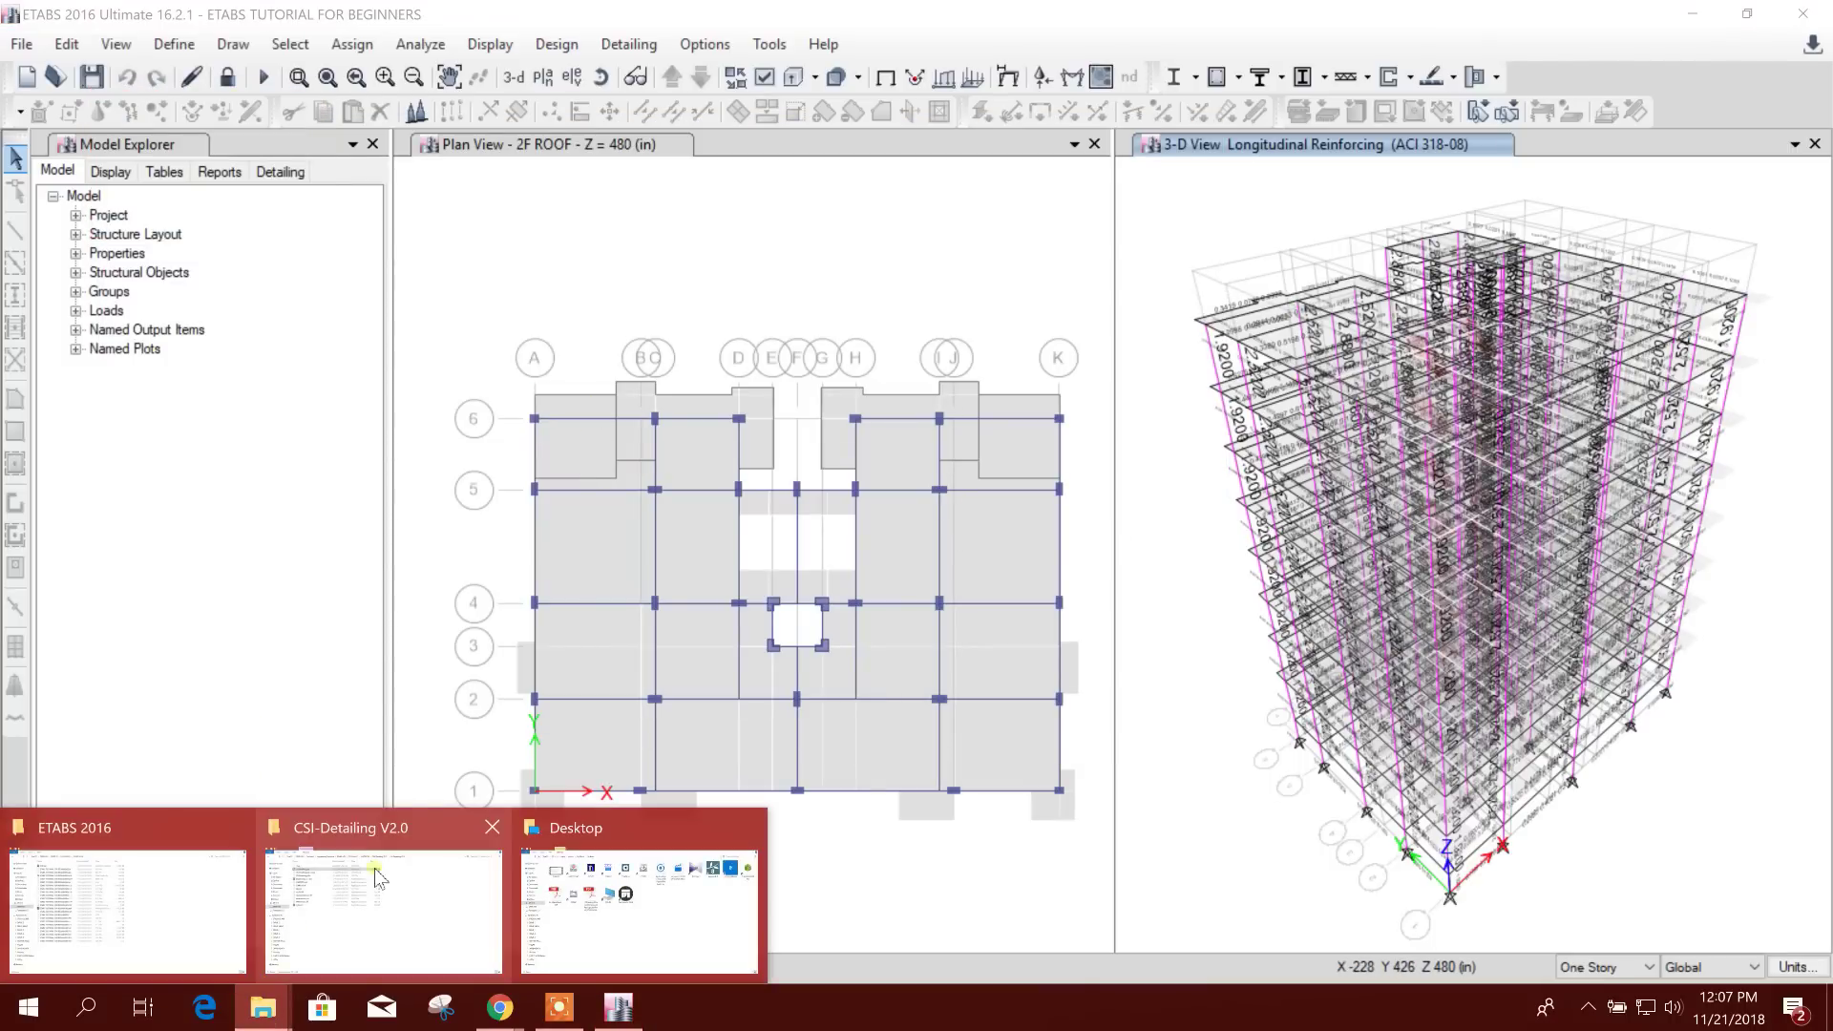
click(172, 902)
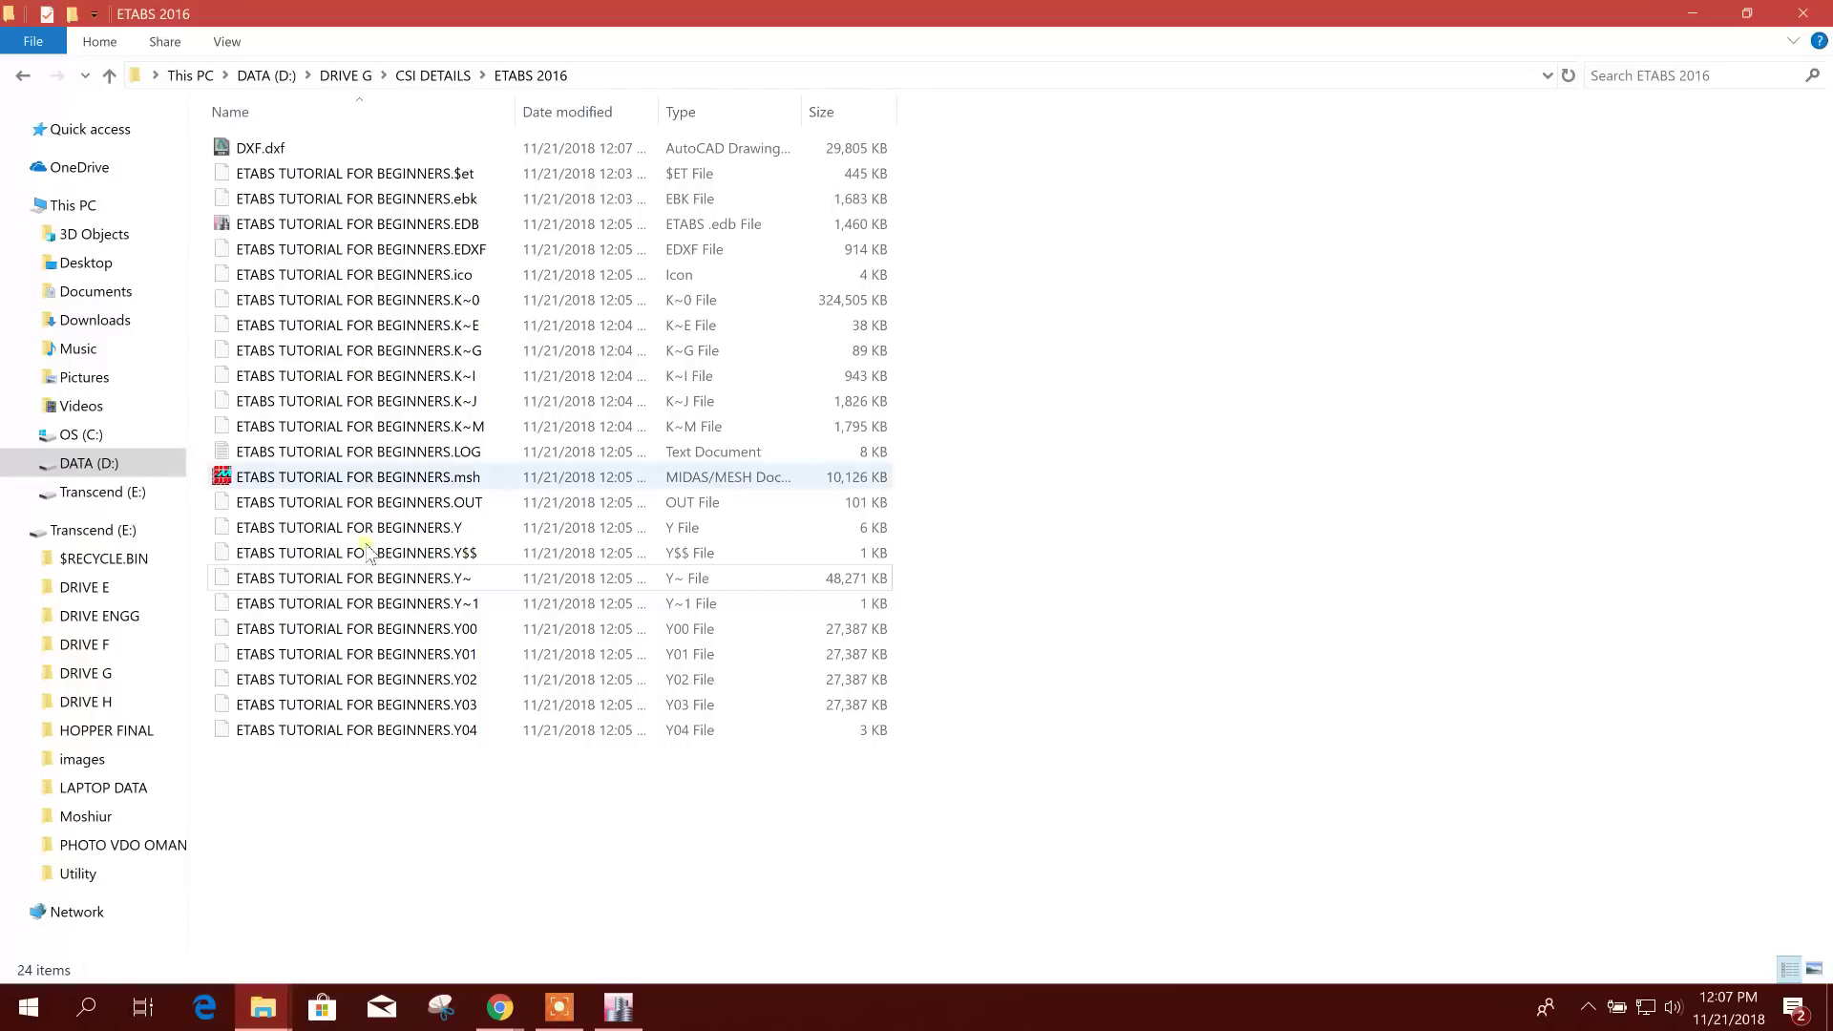
right_click(368, 149)
click(425, 167)
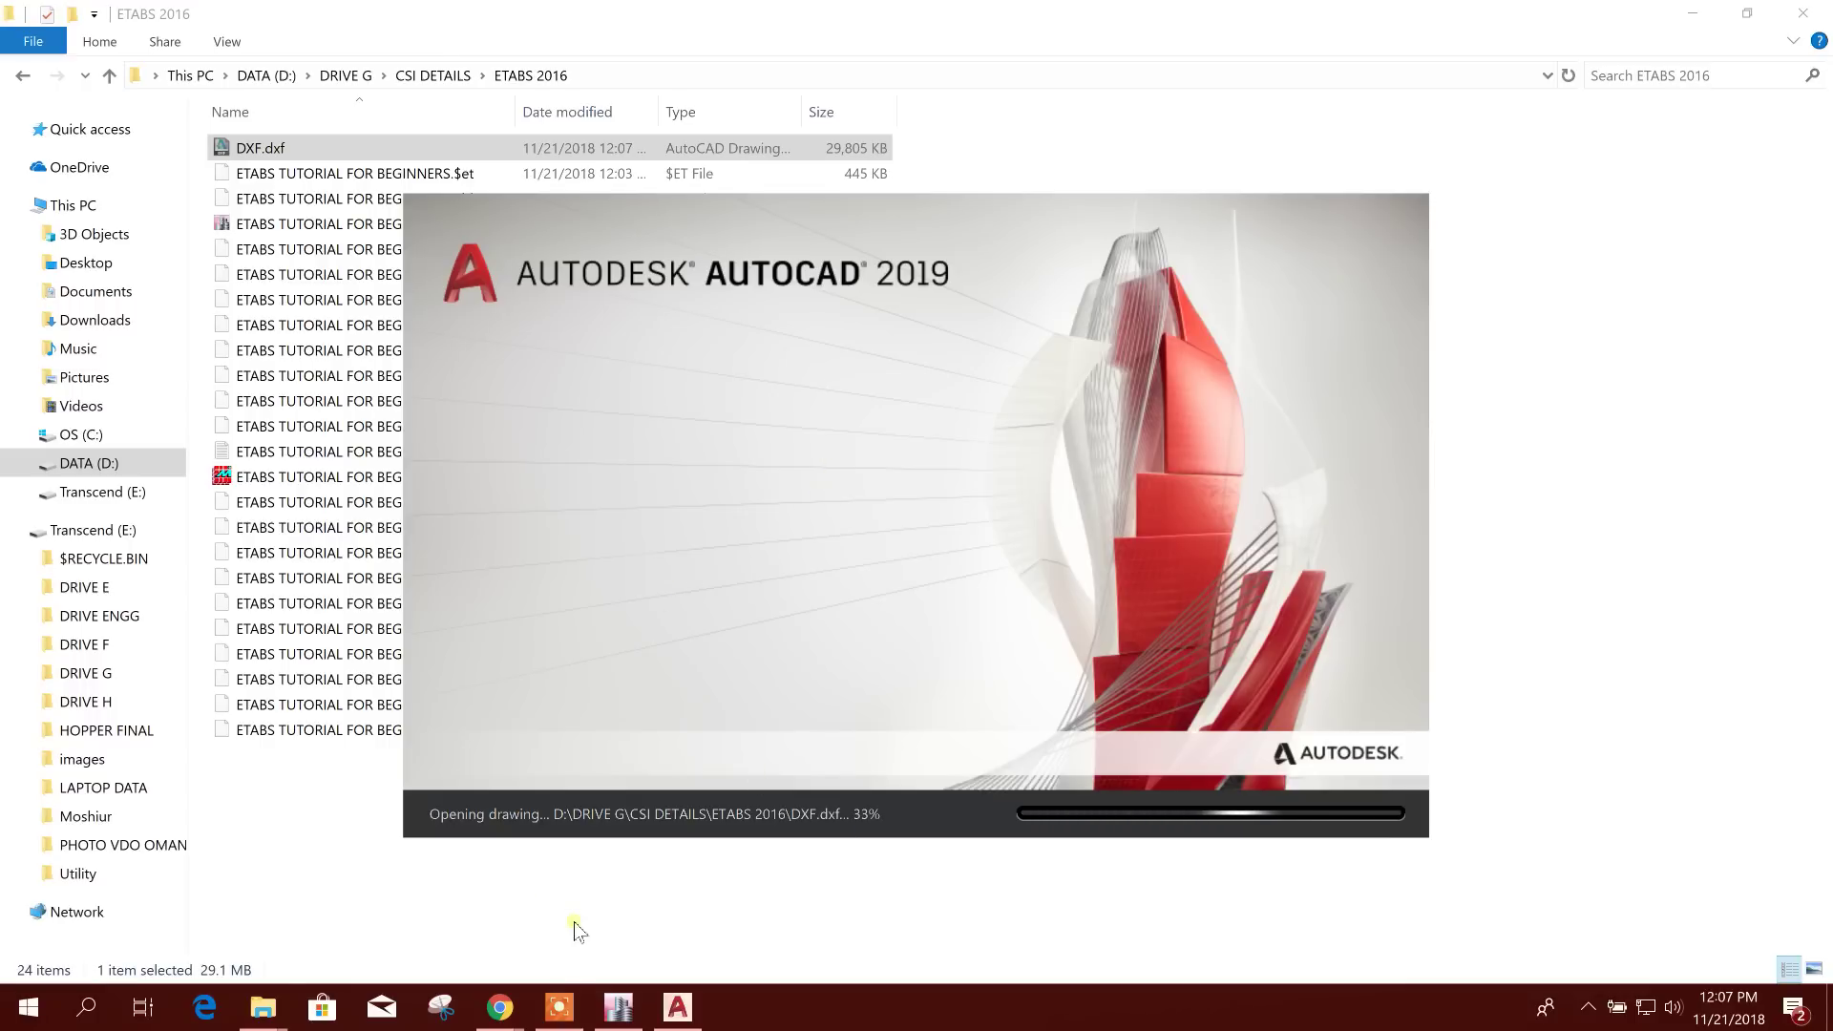
click(572, 1003)
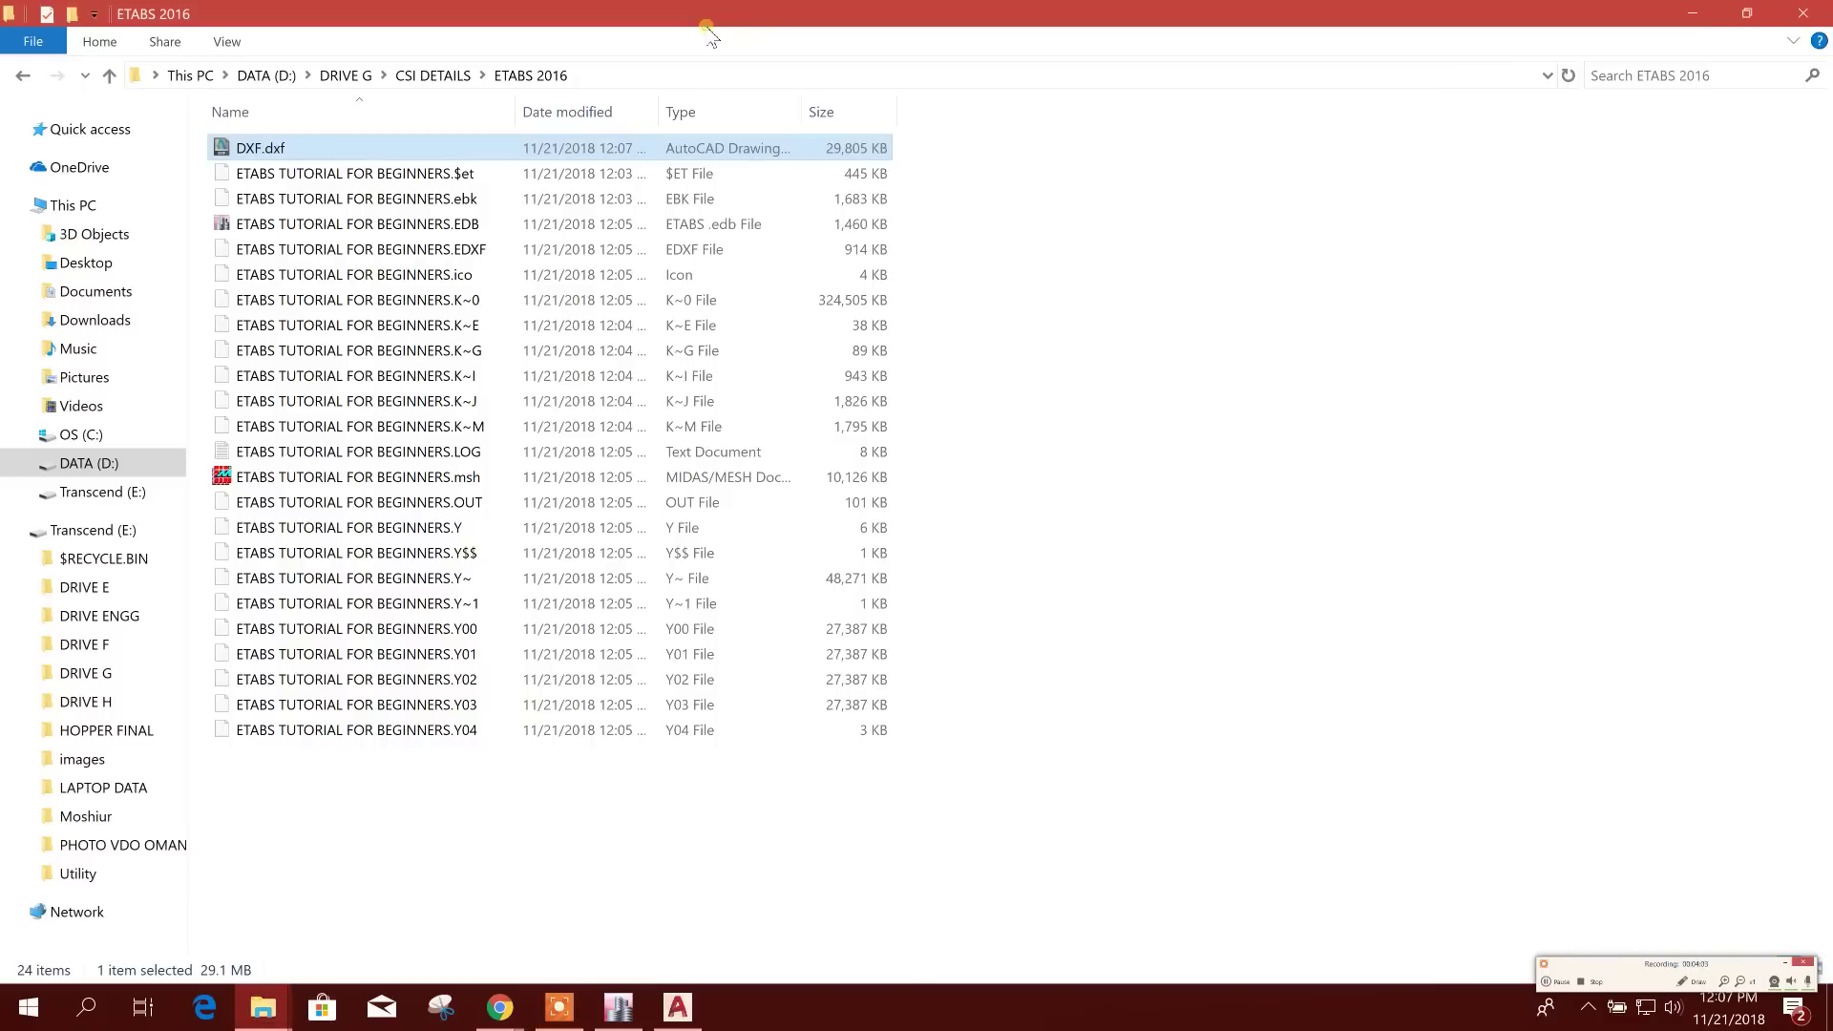
click(451, 250)
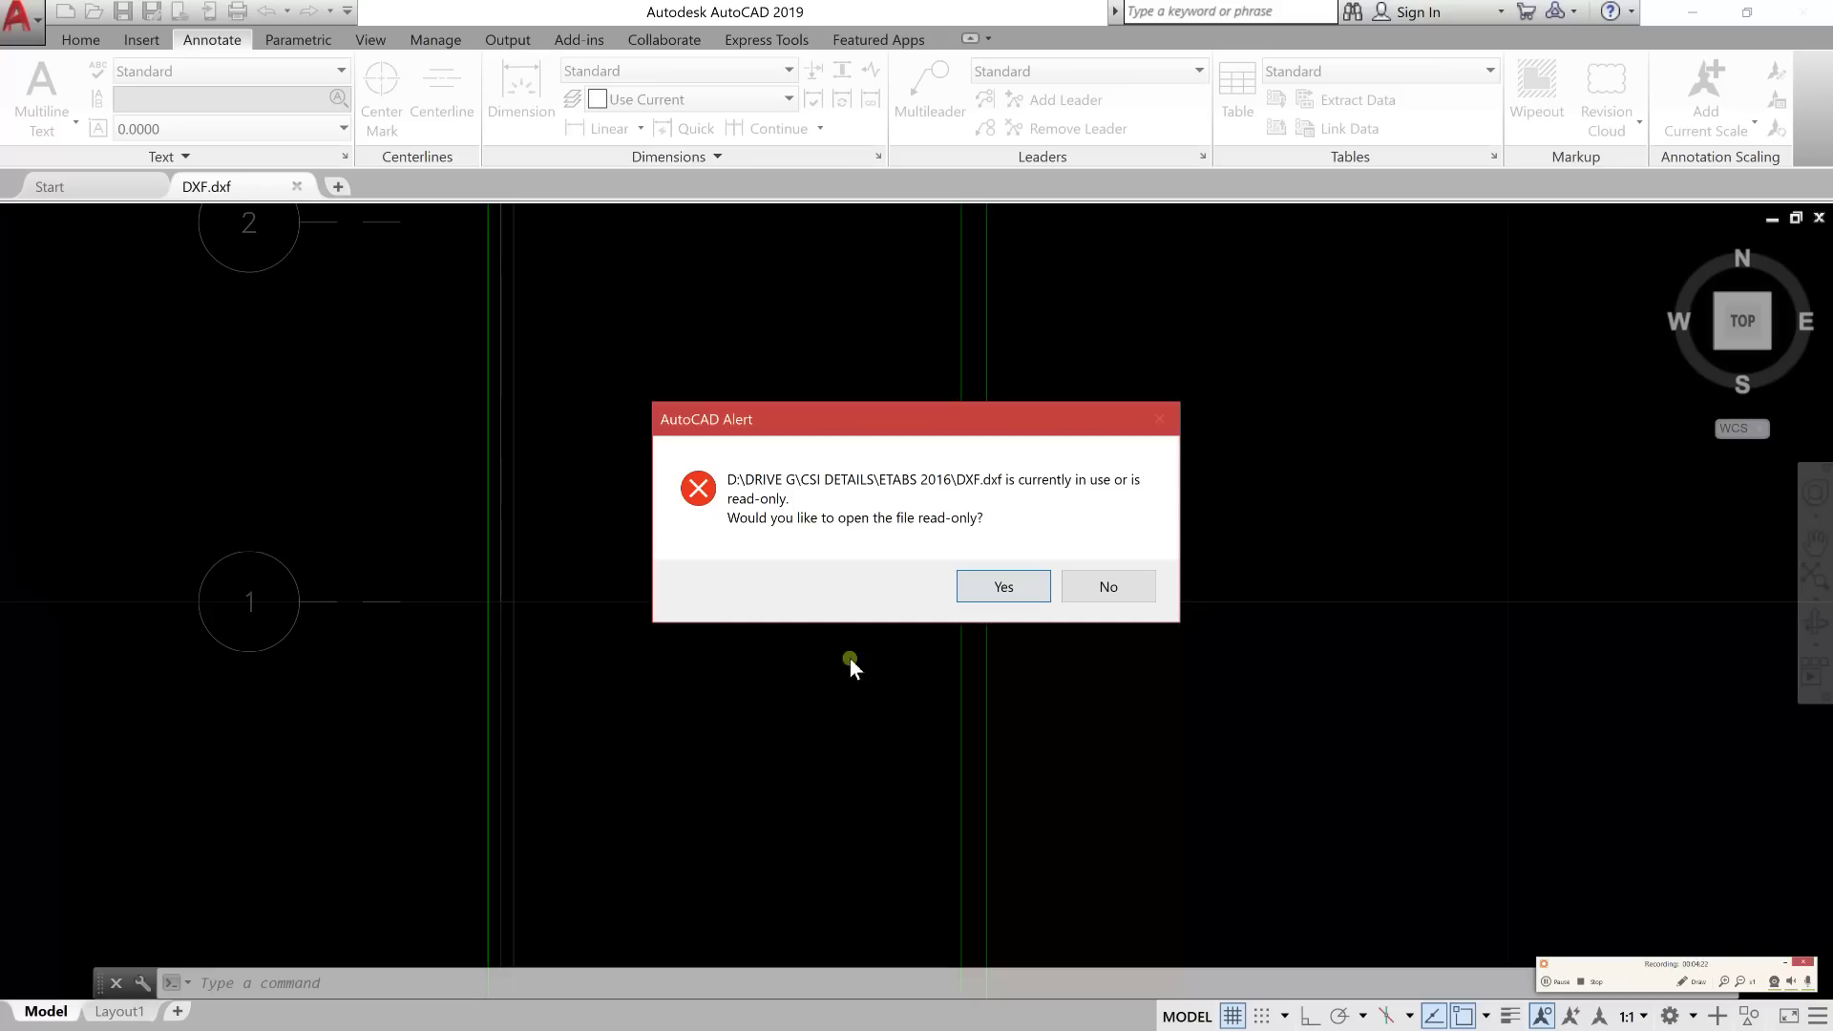
click(1043, 590)
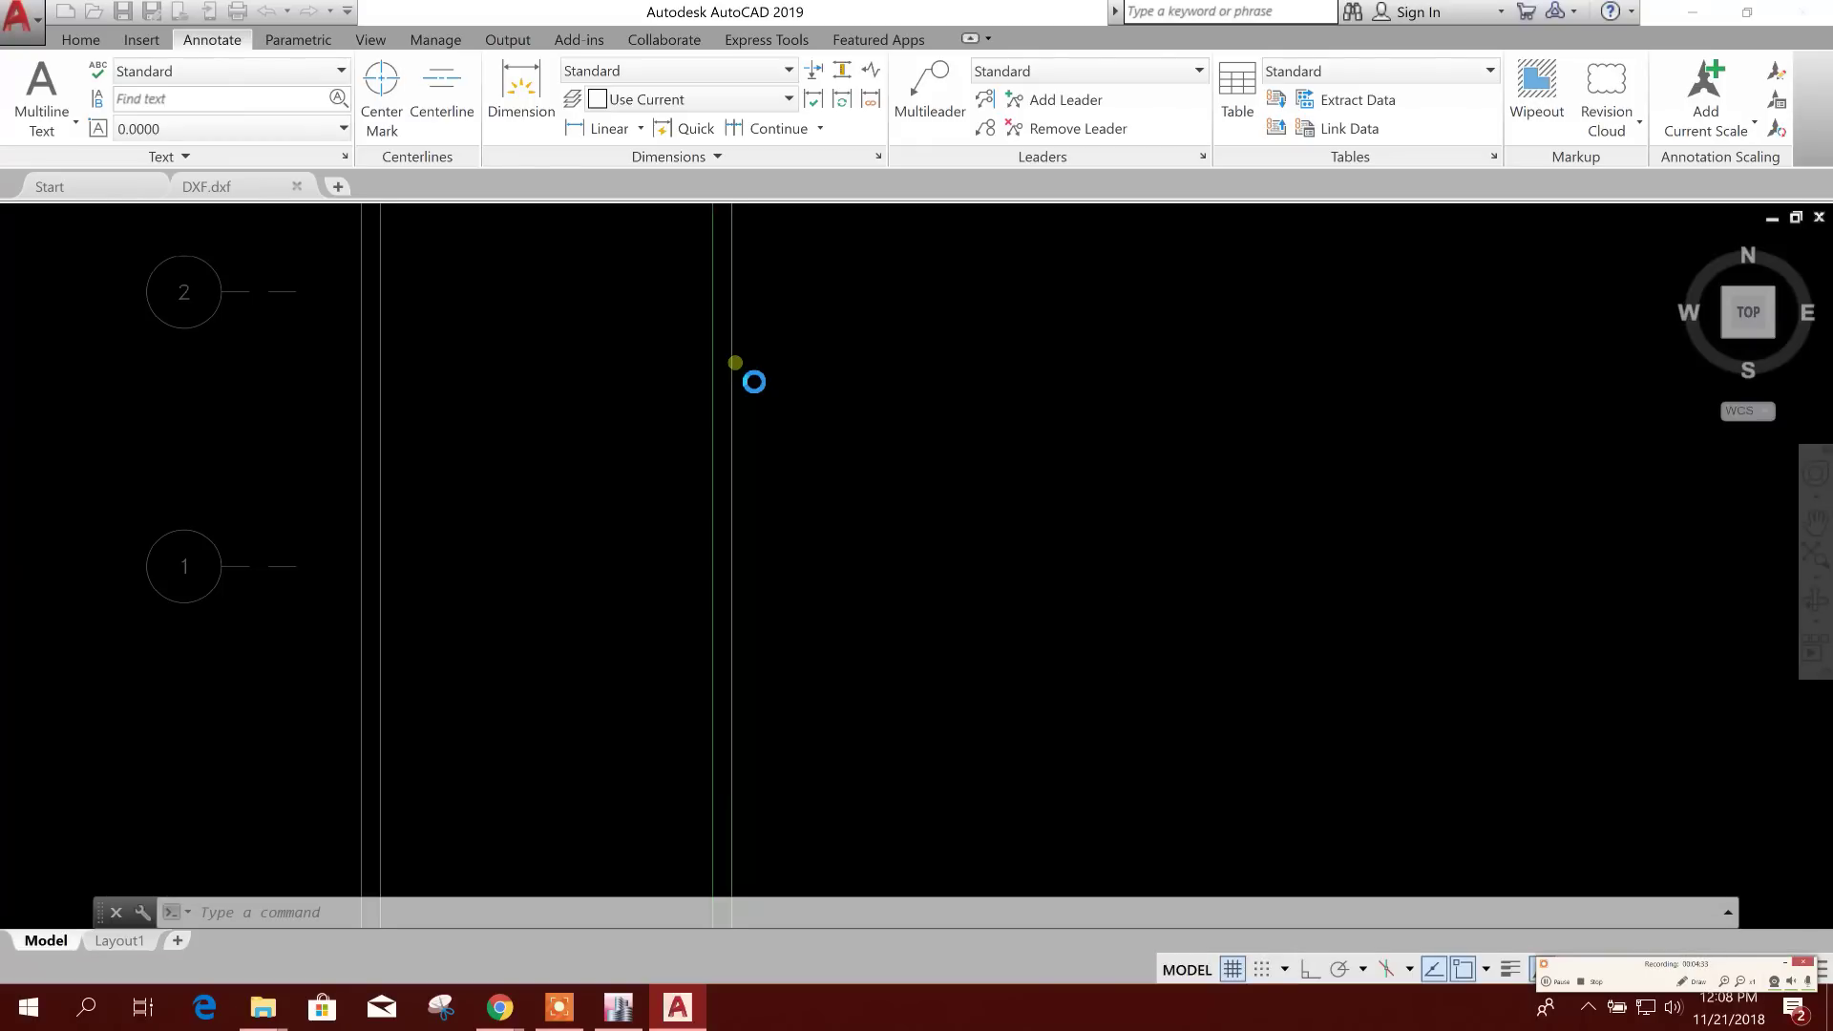
Zoom out and back in to inspect the floor plans, beam labels and beam detail sheets
scroll(535, 434, down, 5)
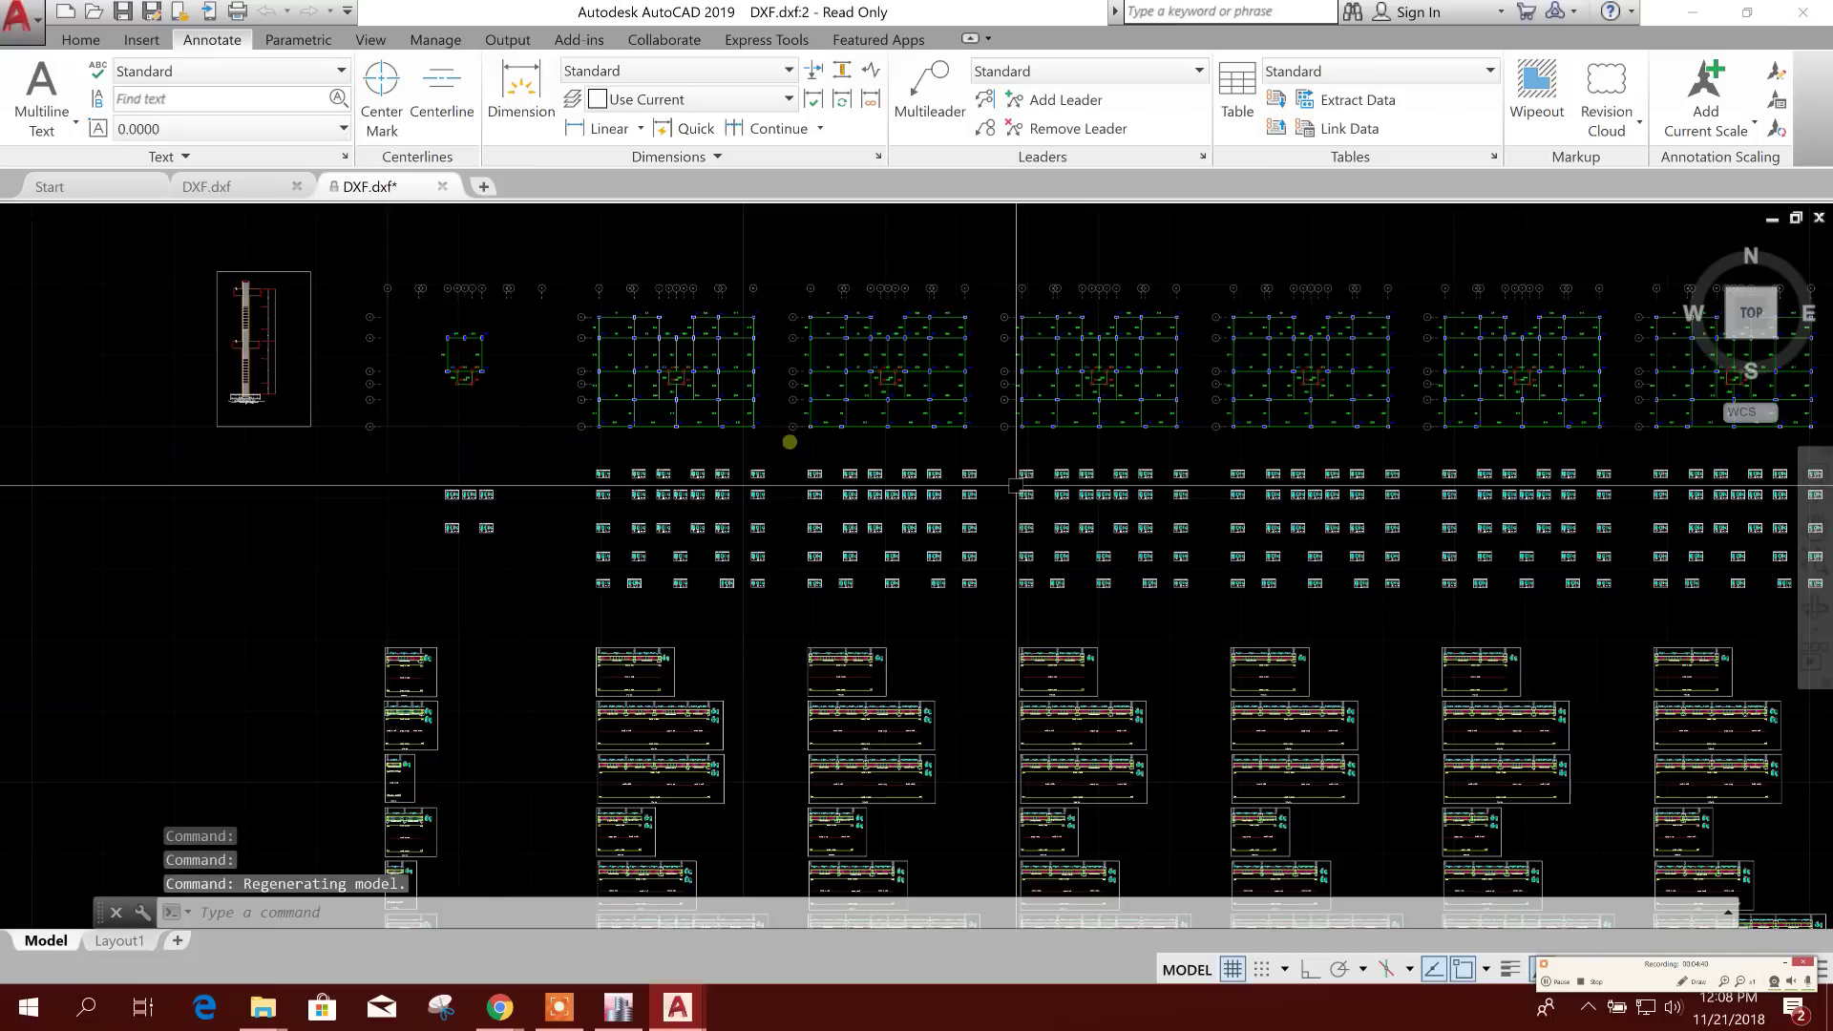
scroll(1226, 602, up, 5)
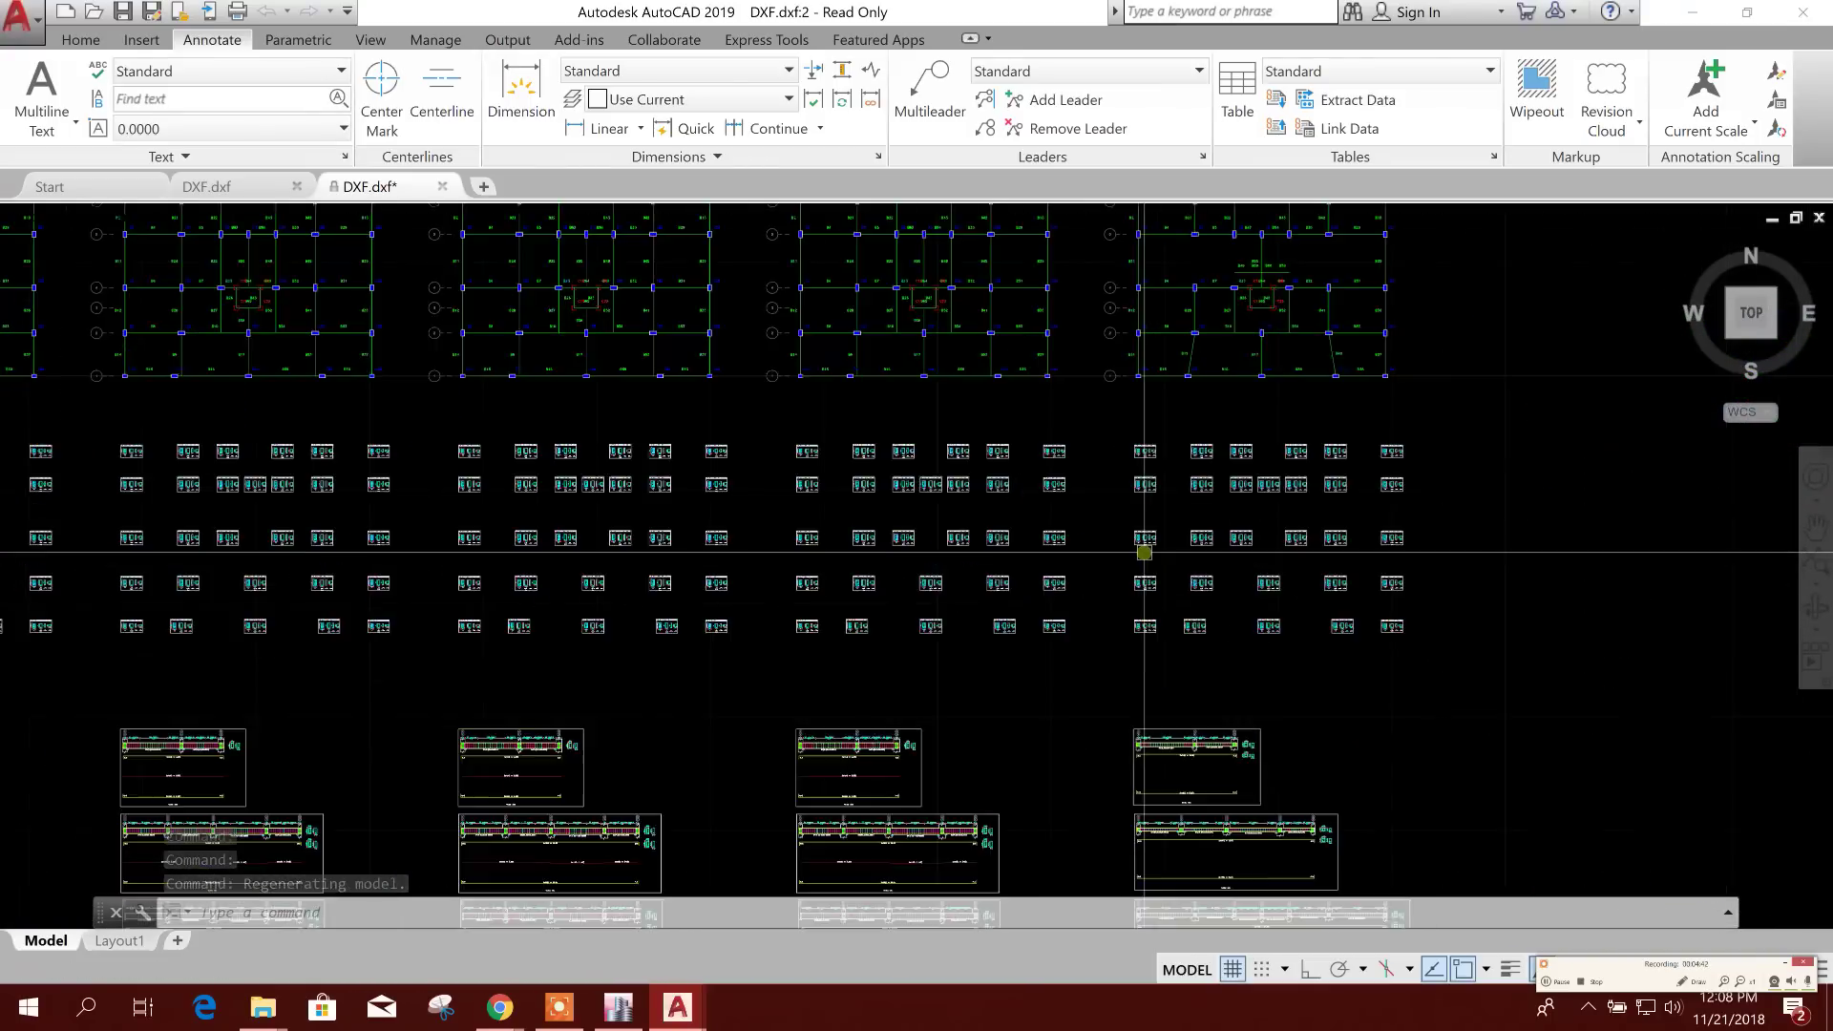